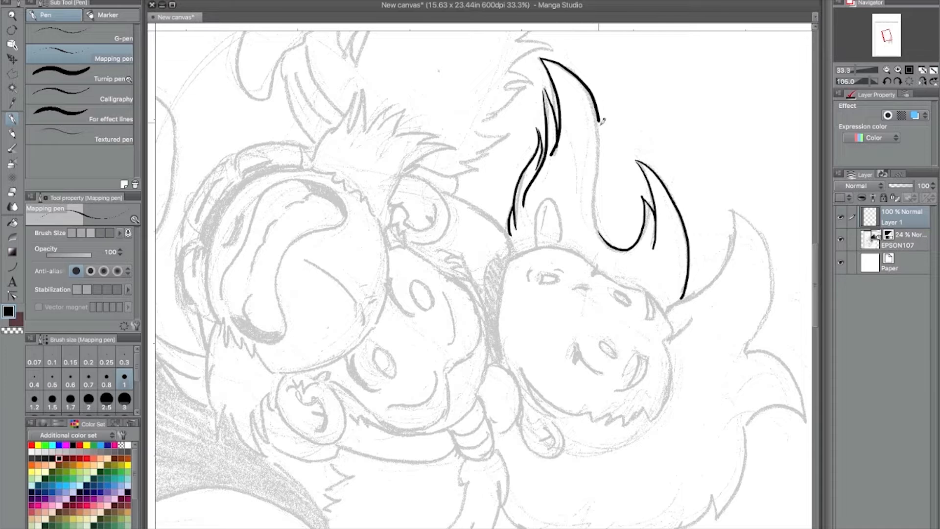
Ink the child's jagged hairline and the adjoining face edge, plus the outer curve of the near ear.
drag(884, 82, 878, 88)
mouse_move(324, 188)
mouse_down()
mouse_move(337, 138)
mouse_move(388, 117)
mouse_move(457, 163)
mouse_move(471, 210)
mouse_up()
drag(450, 140, 469, 199)
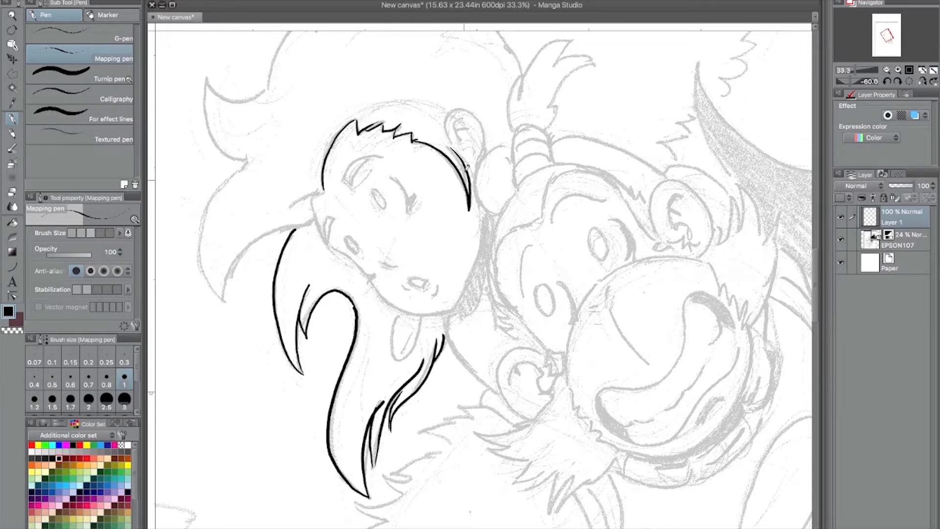
mouse_move(454, 140)
mouse_down()
mouse_move(449, 112)
mouse_move(465, 104)
mouse_move(484, 132)
mouse_move(480, 161)
mouse_up()
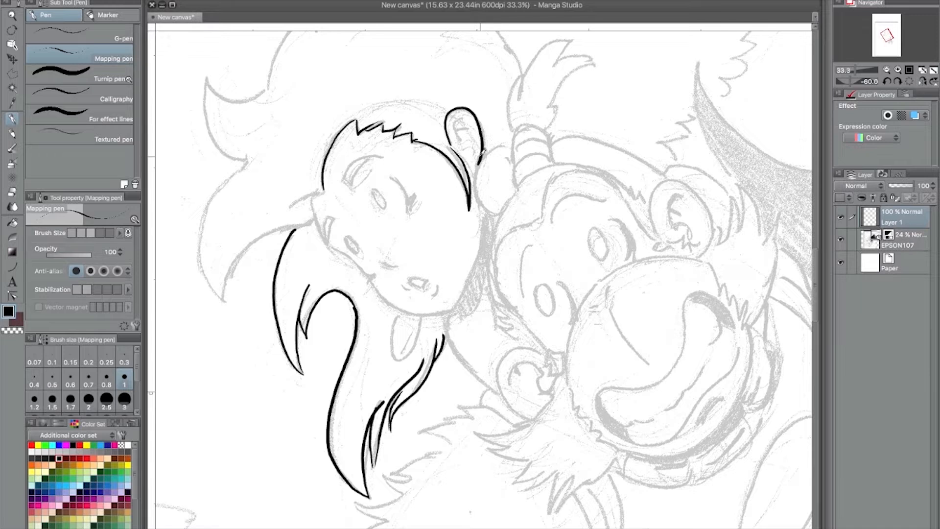
key(ctrl+z)
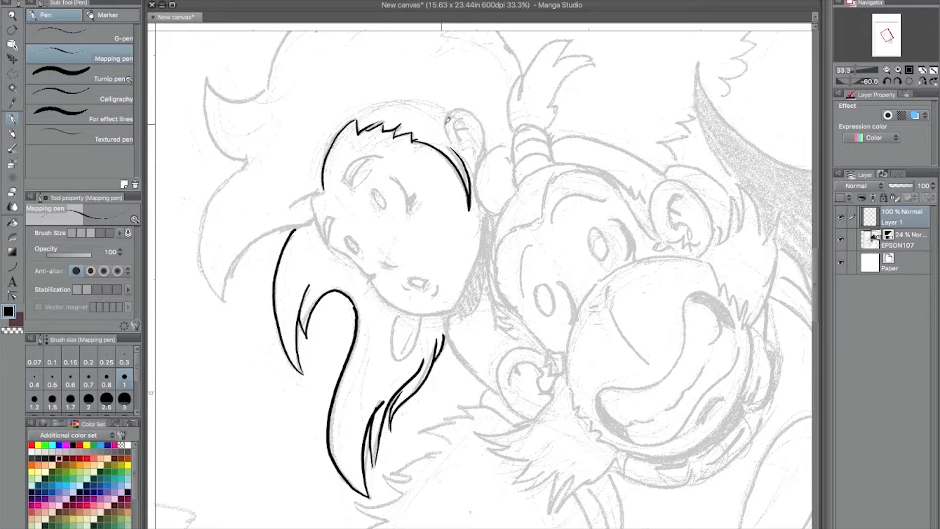
mouse_move(452, 145)
mouse_down()
mouse_move(459, 104)
mouse_move(481, 115)
mouse_move(488, 137)
mouse_move(479, 161)
mouse_up()
Ink the sweeping pointed hair locks that rise from the child's forehead.
drag(288, 209, 322, 194)
mouse_move(223, 301)
mouse_down()
mouse_move(232, 267)
mouse_move(294, 223)
mouse_move(316, 222)
mouse_up()
mouse_move(223, 300)
mouse_down()
mouse_move(198, 247)
mouse_move(205, 205)
mouse_move(249, 160)
mouse_up()
mouse_move(212, 73)
mouse_down()
mouse_move(235, 96)
mouse_move(267, 86)
mouse_move(208, 101)
mouse_move(219, 139)
mouse_move(248, 160)
mouse_up()
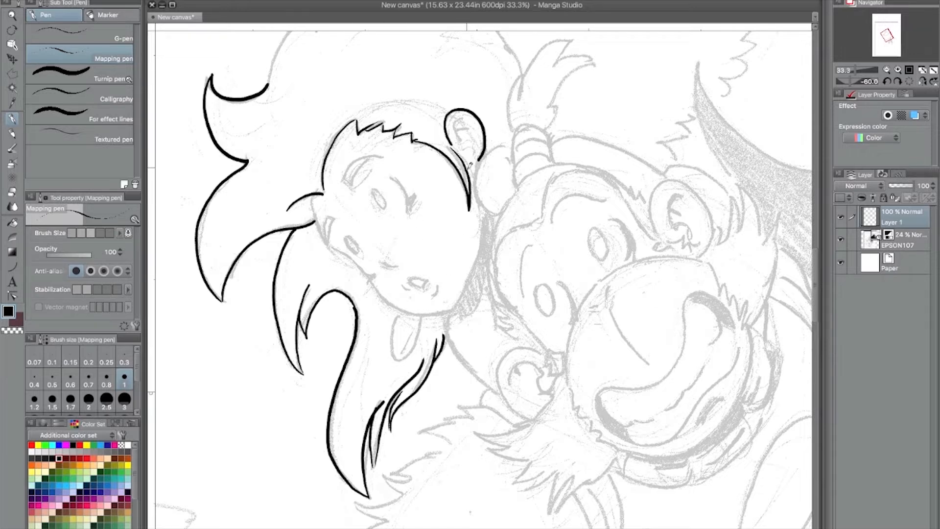
Ink the child's inner ear detail and the rounded form just beneath the ear.
mouse_move(461, 118)
mouse_down()
mouse_move(478, 148)
mouse_move(474, 157)
mouse_move(469, 129)
mouse_up()
key(ctrl+z)
mouse_move(480, 196)
mouse_down()
mouse_move(483, 154)
mouse_move(509, 150)
mouse_up()
key(ctrl+z)
mouse_move(480, 199)
mouse_down()
mouse_move(491, 149)
mouse_move(511, 147)
mouse_up()
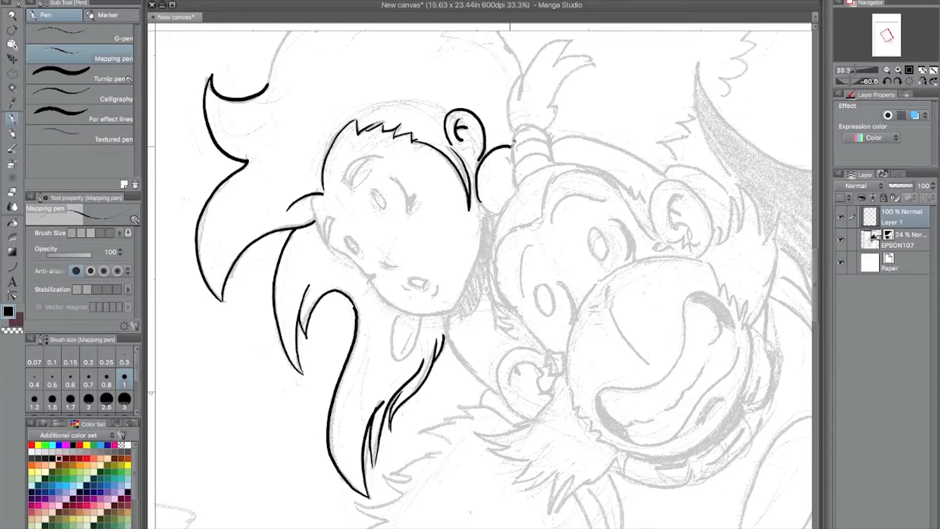
drag(481, 200, 500, 212)
Ink the outer contour of the child's hair with jagged tips toward the back of the head.
drag(445, 145, 473, 296)
mouse_move(296, 236)
mouse_down()
mouse_move(317, 183)
mouse_move(346, 163)
mouse_move(344, 181)
mouse_move(468, 118)
mouse_move(446, 160)
mouse_move(445, 137)
mouse_move(447, 162)
mouse_up()
key(ctrl+z)
Ink the child's eyes, nose and open mouth, the far ear, and the face profile from forehead to cheek.
click(898, 81)
click(897, 81)
click(898, 81)
click(898, 81)
click(898, 82)
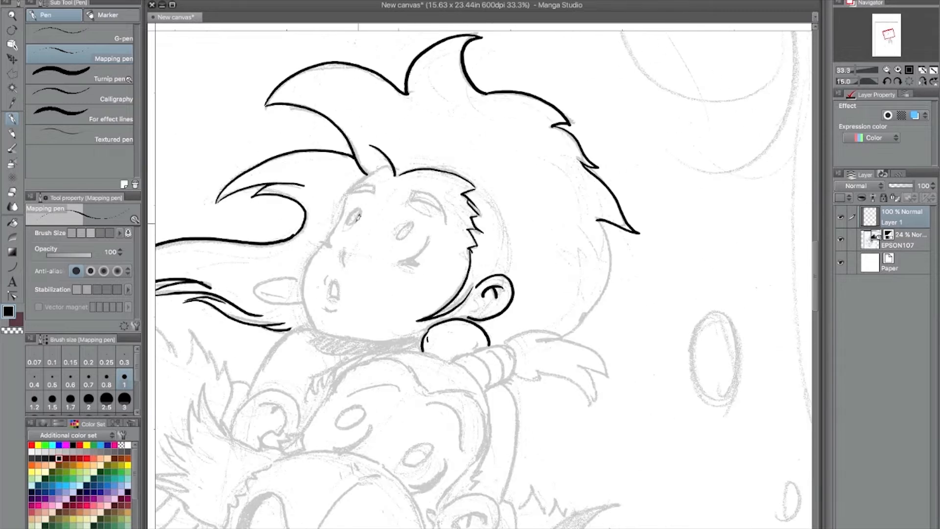
drag(399, 223, 414, 223)
drag(344, 253, 345, 264)
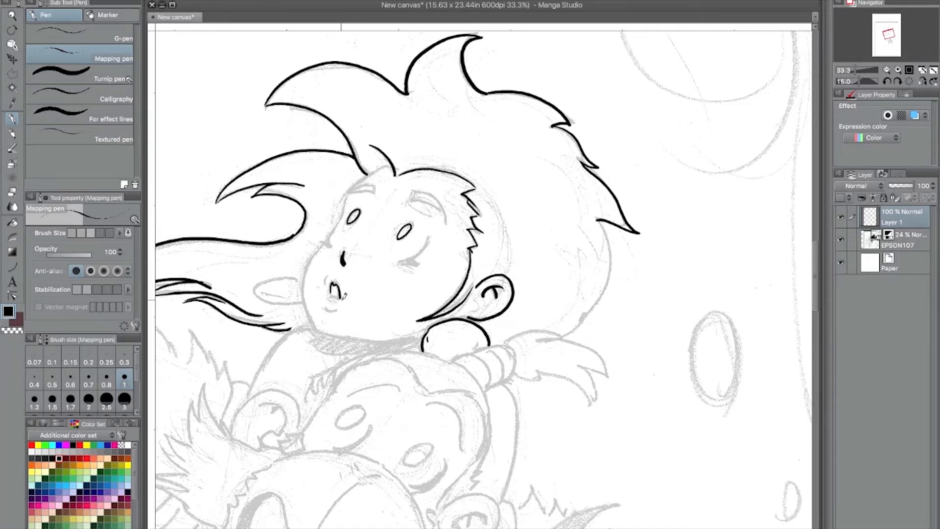
drag(338, 290, 337, 310)
mouse_move(264, 284)
mouse_down()
mouse_move(293, 292)
mouse_move(261, 284)
mouse_move(305, 275)
mouse_move(355, 183)
mouse_move(392, 165)
mouse_up()
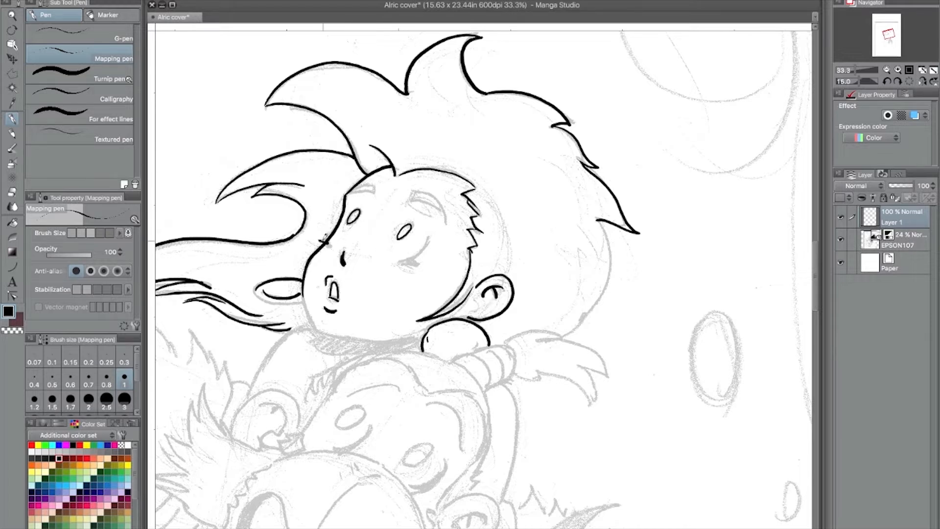
Ink the child's cheek crease, both eyebrows and jawline, and complete the back edge of the hair.
mouse_move(398, 261)
mouse_down()
mouse_move(426, 239)
mouse_move(403, 258)
mouse_up()
mouse_move(348, 192)
mouse_down()
mouse_move(369, 179)
mouse_move(375, 185)
mouse_up()
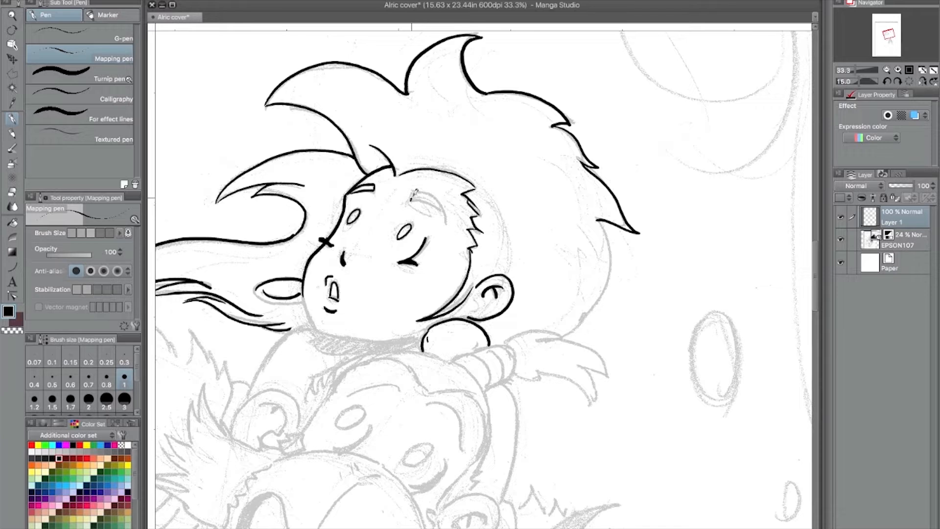
mouse_move(414, 192)
mouse_down()
mouse_move(443, 204)
mouse_move(447, 220)
mouse_move(449, 208)
mouse_up()
drag(303, 288, 318, 330)
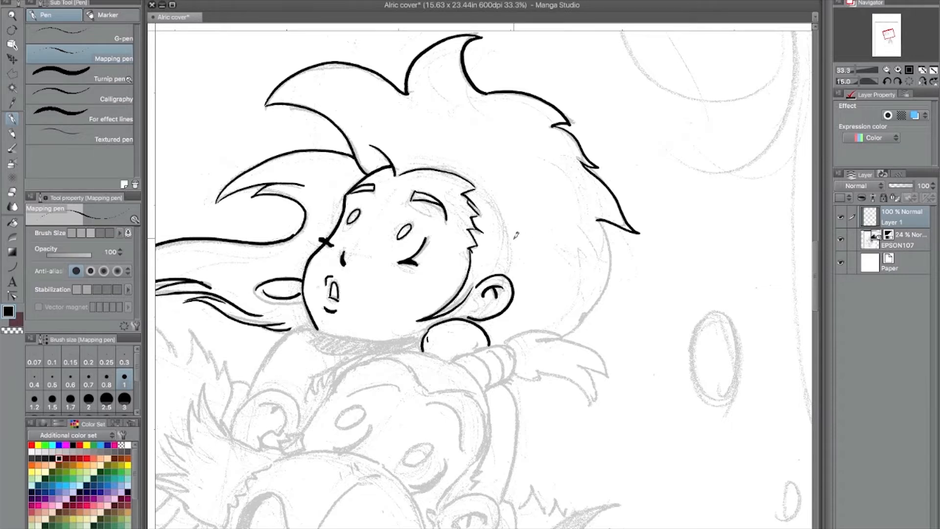
mouse_move(599, 217)
mouse_down()
mouse_move(612, 243)
mouse_move(608, 275)
mouse_move(587, 321)
mouse_move(578, 308)
mouse_move(561, 335)
mouse_up()
Set the pen size to 1.5 and ink the banded hair tie and its loose strands above the ape's head.
click(53, 401)
mouse_move(501, 346)
mouse_down()
mouse_move(518, 330)
mouse_move(563, 336)
mouse_up()
mouse_move(454, 361)
mouse_down()
mouse_move(486, 360)
mouse_move(493, 376)
mouse_move(497, 345)
mouse_move(493, 384)
mouse_up()
mouse_move(494, 345)
mouse_down()
mouse_move(508, 343)
mouse_move(514, 376)
mouse_move(542, 384)
mouse_move(537, 373)
mouse_move(592, 405)
mouse_up()
key(super+z)
key(super+z)
drag(584, 381, 593, 405)
mouse_move(587, 368)
mouse_down()
mouse_move(597, 399)
mouse_move(606, 377)
mouse_up()
mouse_move(562, 336)
mouse_down()
mouse_move(608, 360)
mouse_move(606, 376)
mouse_up()
Ink the ape's wavy brow line and the top of its head with small fur wisps at the side.
mouse_move(507, 364)
mouse_down()
mouse_move(532, 338)
mouse_move(761, 232)
mouse_up()
mouse_move(558, 284)
mouse_down()
mouse_move(592, 237)
mouse_move(634, 224)
mouse_move(655, 224)
mouse_move(688, 256)
mouse_move(718, 258)
mouse_up()
mouse_move(593, 238)
mouse_down()
mouse_move(660, 210)
mouse_move(708, 226)
mouse_up()
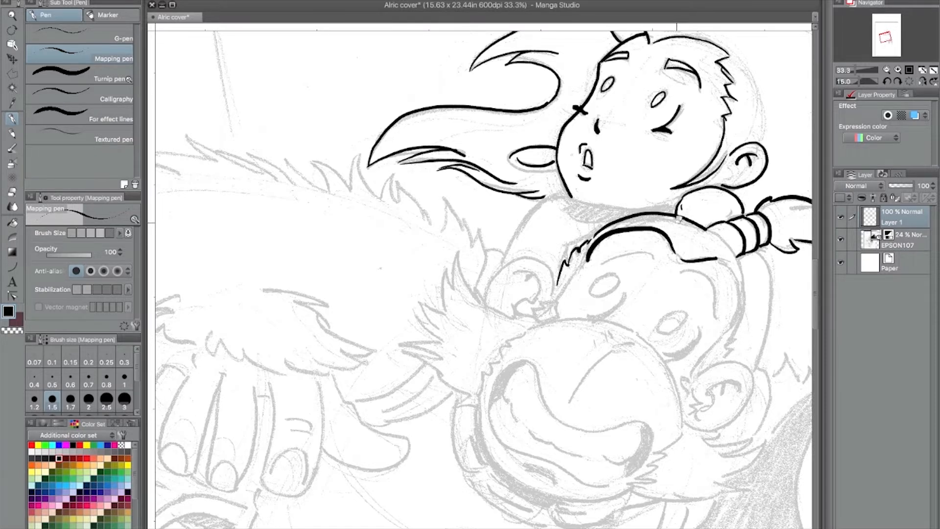
mouse_move(707, 229)
mouse_down()
mouse_move(728, 239)
mouse_move(744, 289)
mouse_up()
Outline the neck area beneath the child's chin and ink the inner line of the far ear.
mouse_move(576, 194)
mouse_down()
mouse_move(649, 203)
mouse_move(680, 193)
mouse_up()
click(897, 82)
click(897, 81)
click(897, 82)
click(897, 82)
click(897, 82)
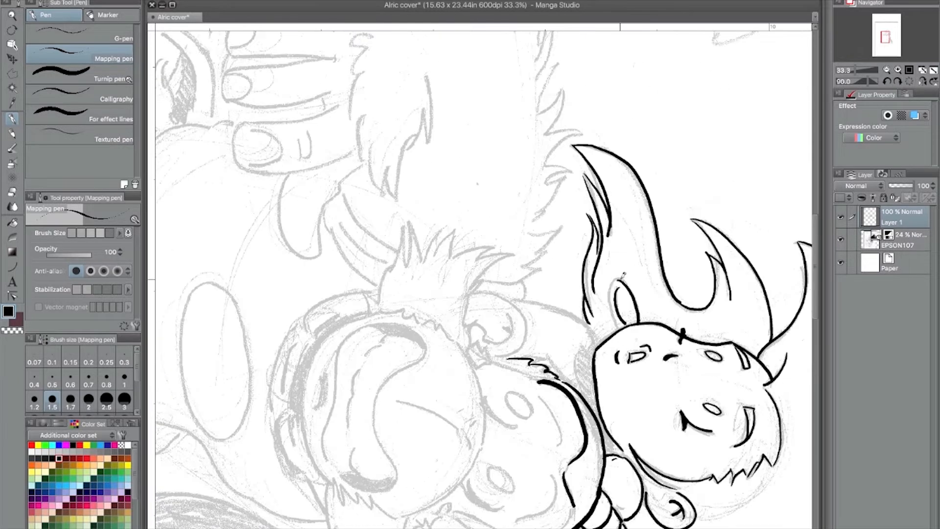
drag(611, 288, 618, 325)
mouse_move(574, 386)
mouse_down()
mouse_move(589, 339)
mouse_move(603, 343)
mouse_up()
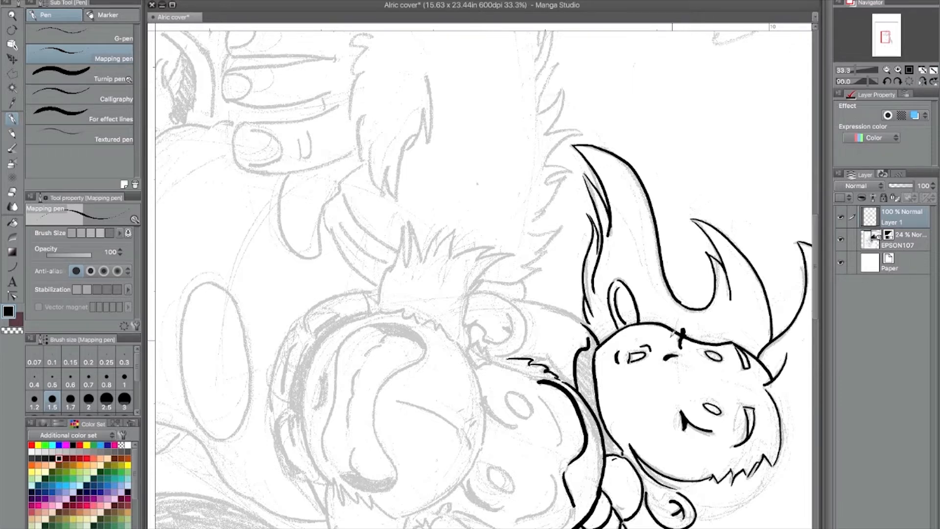
Ink the edge of the child's arm and the curve running beneath the ape's near ear.
click(887, 83)
click(888, 82)
click(888, 82)
click(888, 83)
mouse_move(464, 187)
mouse_down()
mouse_move(492, 278)
mouse_move(473, 274)
mouse_move(497, 296)
mouse_move(534, 278)
mouse_up()
drag(515, 280, 536, 270)
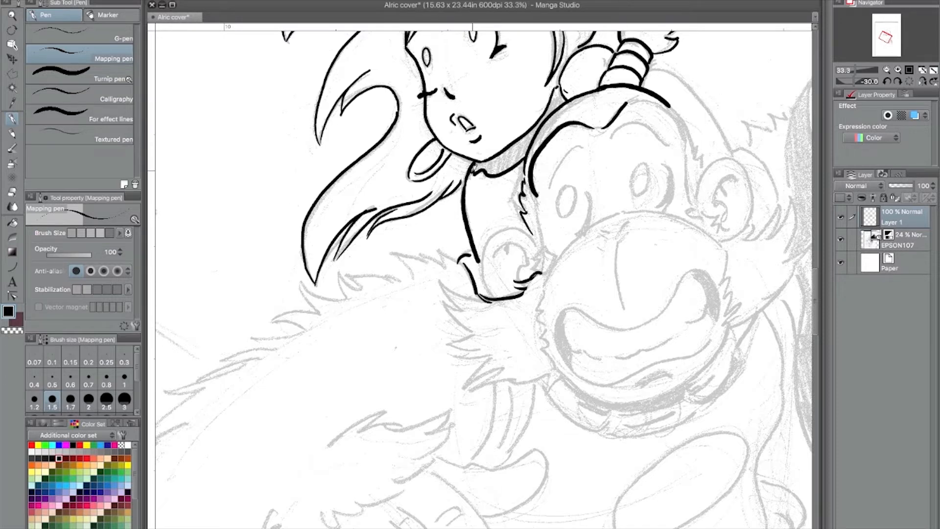
Fill the outlined neck area beneath the child's chin with solid black, referring to all layers.
click(13, 223)
click(523, 143)
click(551, 109)
Set the pen size to 1.7 and ink the ape's near ear and the adjoining side of its face.
click(898, 82)
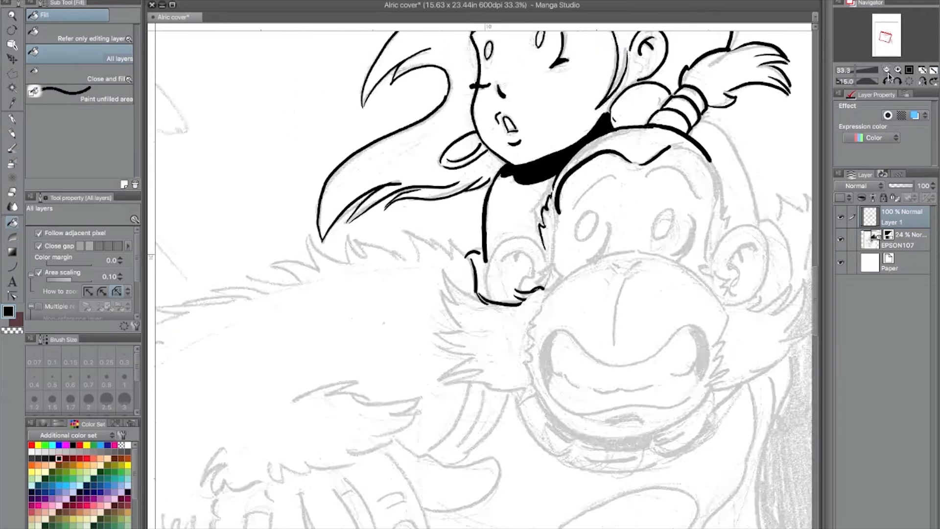
click(887, 70)
click(887, 70)
click(887, 70)
click(887, 70)
click(896, 82)
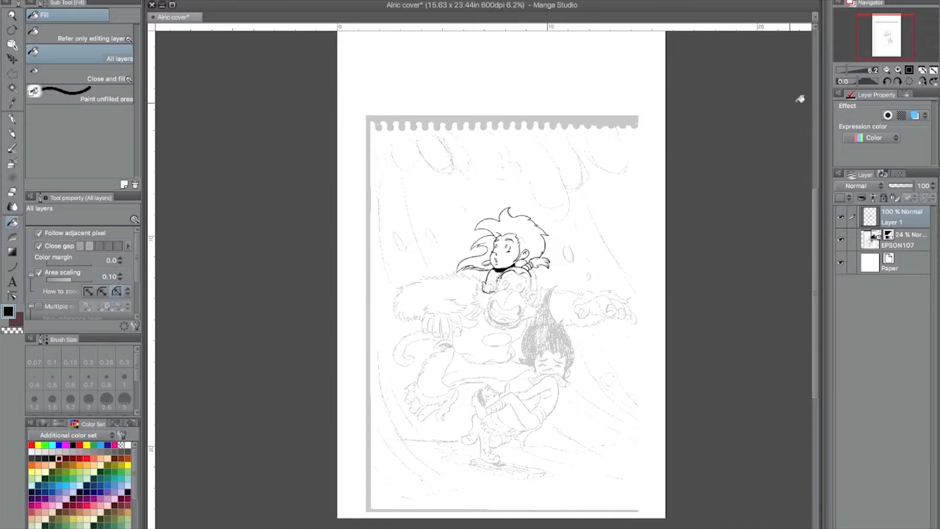
scroll(460, 247, up, 4)
key(p)
key(bracketright)
mouse_move(490, 300)
mouse_down()
mouse_move(495, 262)
mouse_move(520, 240)
mouse_move(540, 242)
mouse_move(550, 261)
mouse_move(519, 256)
mouse_move(537, 275)
mouse_move(531, 257)
mouse_move(554, 281)
mouse_up()
drag(570, 244, 558, 301)
Ink the ape's spiky cheek fur and the furry side and top of its muzzle.
drag(450, 259, 481, 300)
mouse_move(449, 261)
mouse_down()
mouse_move(471, 305)
mouse_move(455, 360)
mouse_move(470, 364)
mouse_move(454, 372)
mouse_move(507, 391)
mouse_move(488, 419)
mouse_up()
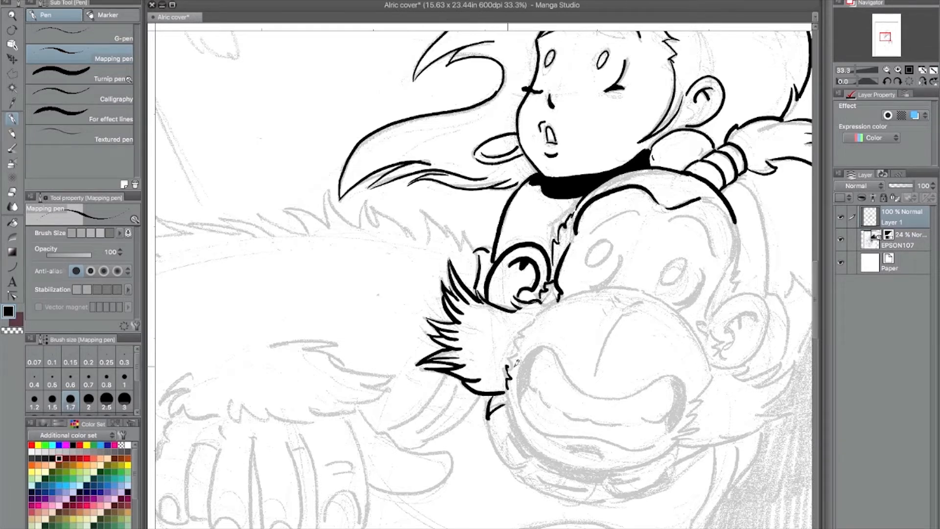
drag(509, 370, 519, 350)
mouse_move(524, 343)
mouse_down()
mouse_move(519, 335)
mouse_move(578, 291)
mouse_move(628, 288)
mouse_up()
Ink the ape's eyebrow arcs, its first eye with the crease below, and the far curve of the muzzle.
mouse_move(591, 259)
mouse_down()
mouse_move(610, 240)
mouse_move(598, 262)
mouse_up()
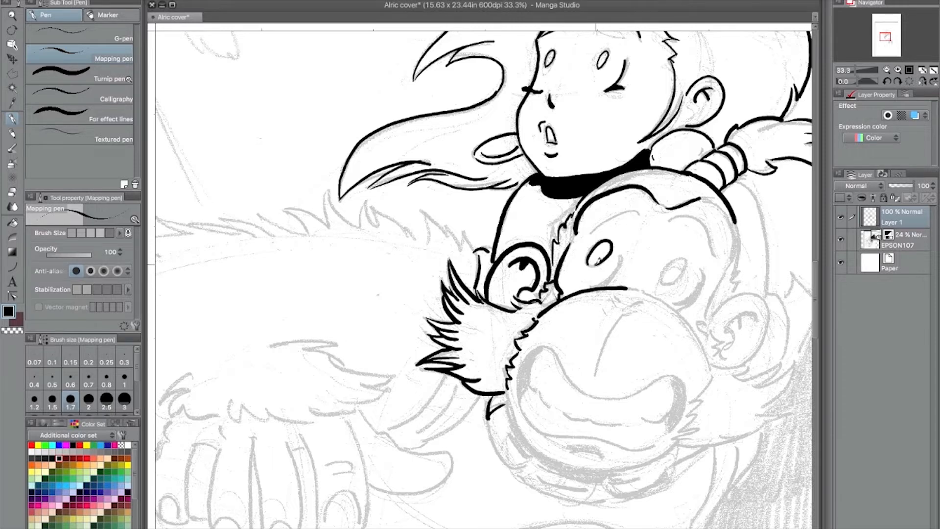
key(ctrl+z)
drag(587, 230, 641, 215)
mouse_move(668, 219)
mouse_down()
mouse_move(688, 212)
mouse_move(712, 250)
mouse_move(618, 139)
mouse_up()
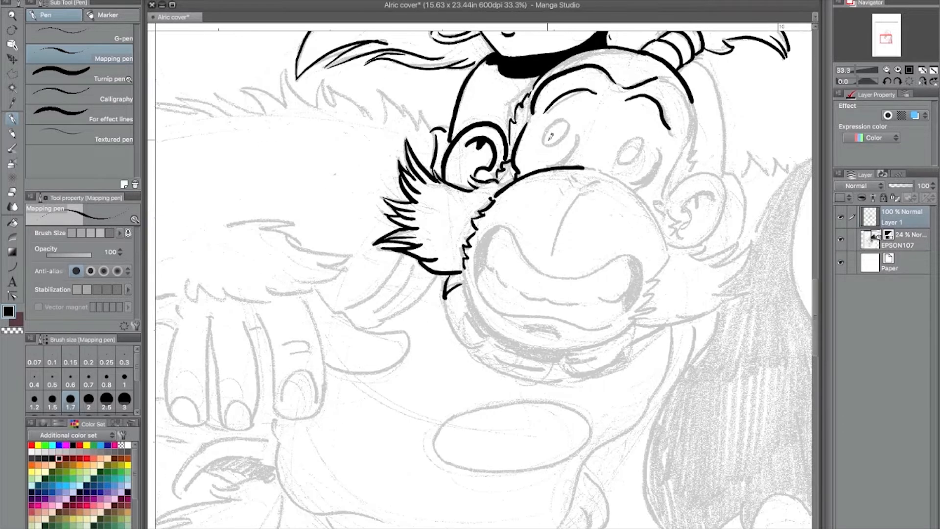
mouse_move(556, 133)
mouse_down()
mouse_move(545, 140)
mouse_move(568, 124)
mouse_move(553, 145)
mouse_move(582, 129)
mouse_up()
mouse_move(589, 166)
mouse_down()
mouse_move(658, 214)
mouse_move(668, 258)
mouse_up()
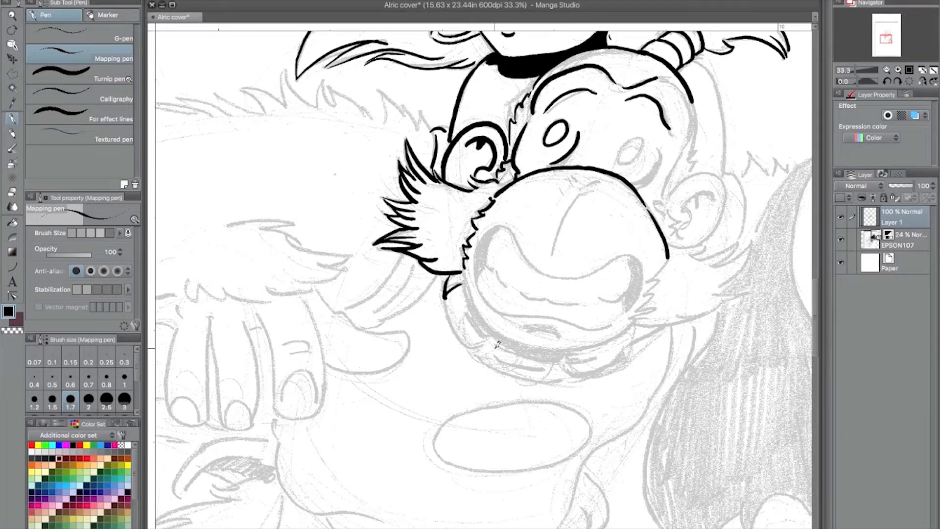
Ink the ape's lower jaw edge, the curved bands below the cheek fur, and the shoulder fur tufts.
mouse_move(462, 308)
mouse_down()
mouse_move(486, 335)
mouse_move(474, 348)
mouse_move(482, 328)
mouse_up()
mouse_move(341, 310)
mouse_down()
mouse_move(401, 254)
mouse_move(384, 299)
mouse_move(416, 262)
mouse_up()
drag(362, 327, 431, 277)
mouse_move(379, 108)
mouse_down()
mouse_move(386, 98)
mouse_move(435, 139)
mouse_up()
Ink the ape's second eye, its nostrils and the long crease down the muzzle.
mouse_move(618, 151)
mouse_down()
mouse_move(637, 139)
mouse_move(620, 154)
mouse_up()
drag(572, 176, 581, 183)
mouse_move(586, 181)
mouse_down()
mouse_move(600, 180)
mouse_move(564, 220)
mouse_move(552, 262)
mouse_up()
mouse_move(633, 182)
mouse_down()
mouse_move(658, 163)
mouse_move(661, 147)
mouse_move(612, 307)
mouse_up()
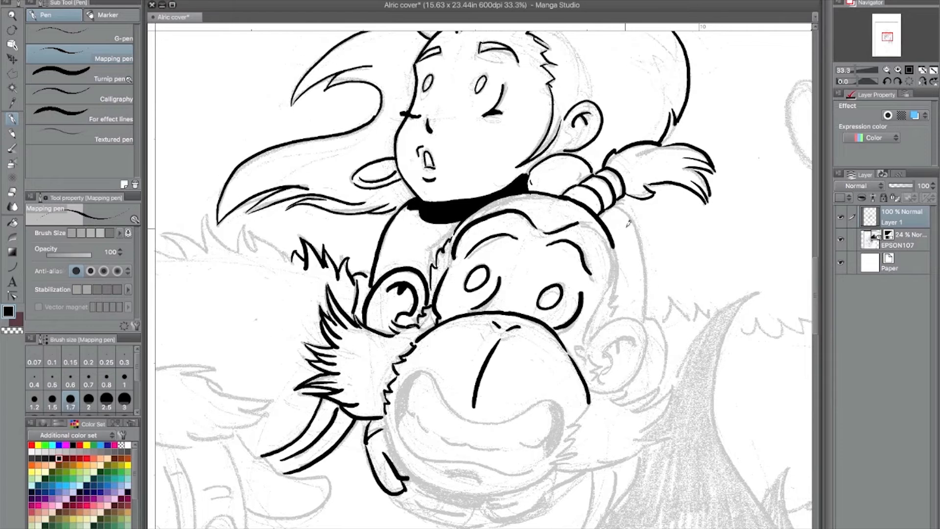
Ink the contour behind the far side of the ape's head, running down around the far ear.
mouse_move(619, 205)
mouse_down()
mouse_move(641, 230)
mouse_move(644, 318)
mouse_move(659, 325)
mouse_move(661, 382)
mouse_move(663, 335)
mouse_move(732, 183)
mouse_up()
mouse_move(464, 230)
mouse_down()
mouse_move(477, 177)
mouse_move(500, 171)
mouse_move(541, 227)
mouse_up()
key(ctrl+z)
Ink the upper lip line of the ape's wide grin and the corner of the mouth.
click(894, 81)
click(887, 81)
click(887, 82)
click(887, 81)
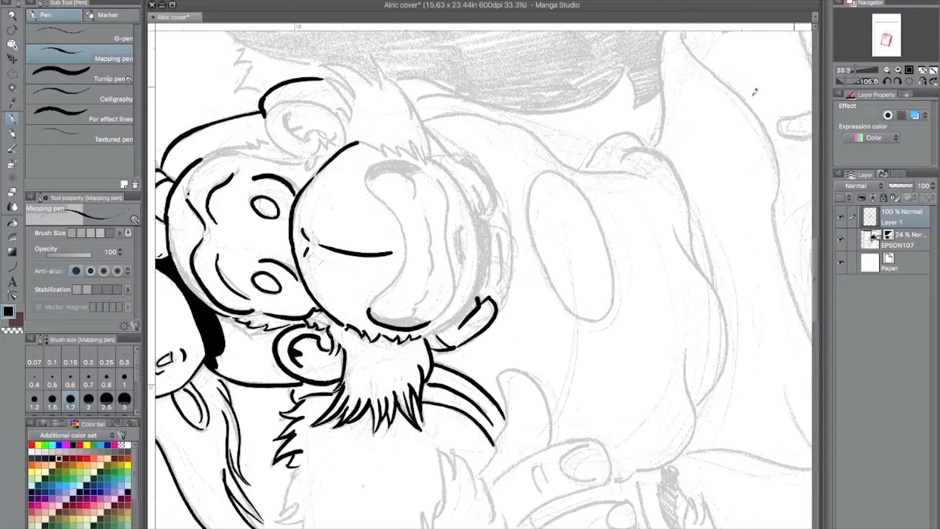
drag(368, 167, 408, 245)
drag(373, 306, 407, 247)
drag(369, 304, 416, 310)
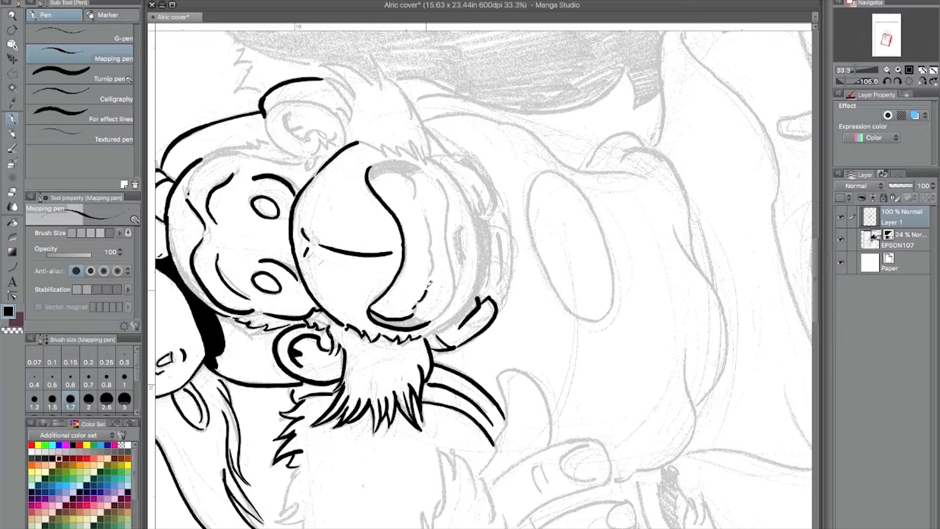
Ink the broken teeth line, the lower lip and the other mouth corner of the ape's grin.
drag(430, 250, 432, 270)
drag(424, 209, 433, 243)
mouse_move(371, 172)
mouse_down()
mouse_move(417, 176)
mouse_move(422, 195)
mouse_move(447, 188)
mouse_move(455, 289)
mouse_move(426, 324)
mouse_up()
mouse_move(371, 168)
mouse_down()
mouse_move(399, 160)
mouse_move(418, 170)
mouse_up()
mouse_move(364, 134)
mouse_down()
mouse_move(318, 171)
mouse_move(368, 143)
mouse_up()
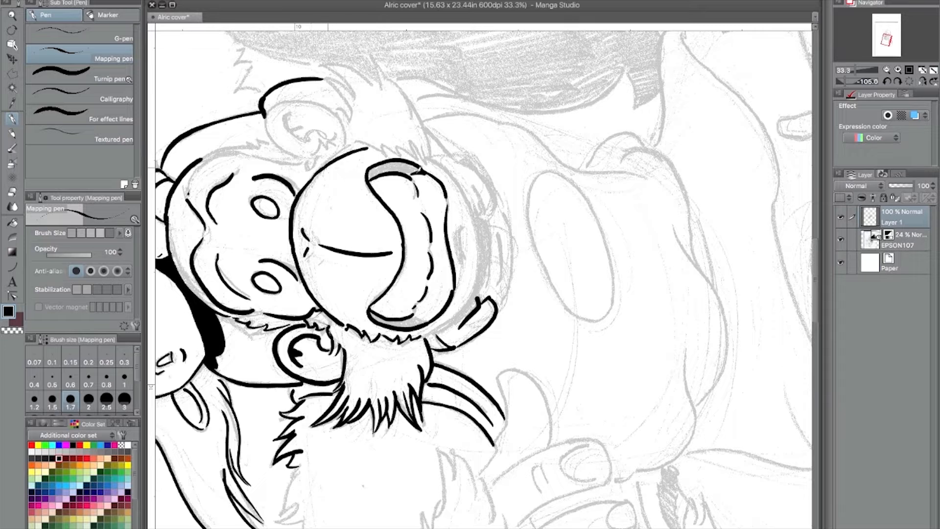
Ink the ape's chin with its thick black shadow, the line below the lip and the jaw folds.
mouse_move(430, 125)
mouse_down()
mouse_move(480, 189)
mouse_move(484, 216)
mouse_up()
mouse_move(443, 161)
mouse_down()
mouse_move(502, 209)
mouse_move(491, 225)
mouse_move(499, 286)
mouse_up()
drag(478, 211, 482, 291)
drag(422, 337, 483, 276)
mouse_move(455, 321)
mouse_down()
mouse_move(483, 284)
mouse_move(481, 216)
mouse_move(487, 266)
mouse_up()
drag(463, 219, 469, 279)
drag(444, 156, 481, 226)
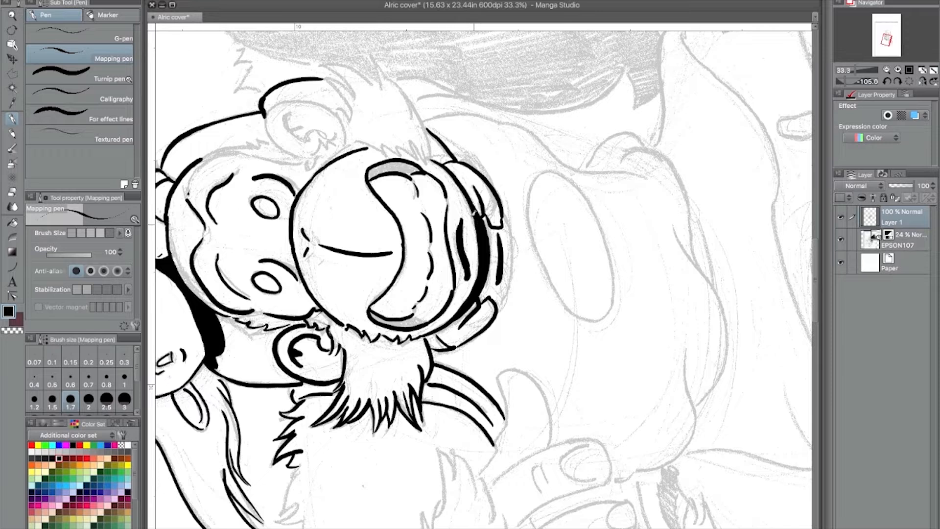
mouse_move(497, 299)
mouse_down()
mouse_move(486, 329)
mouse_move(452, 348)
mouse_up()
mouse_move(488, 297)
mouse_down()
mouse_move(485, 324)
mouse_move(444, 349)
mouse_up()
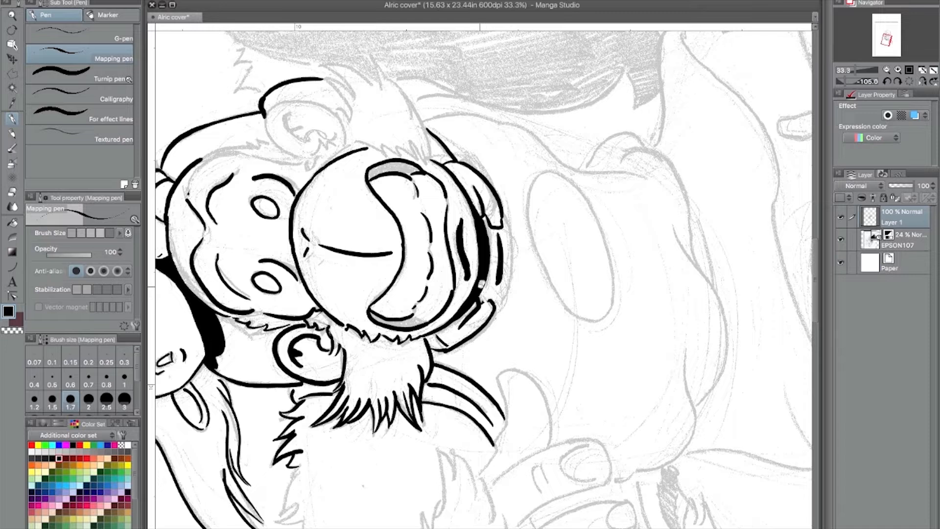
Redraw the far upper curve of the ape's muzzle from the nostrils down to the cheek.
click(897, 81)
click(898, 82)
drag(615, 62, 603, 116)
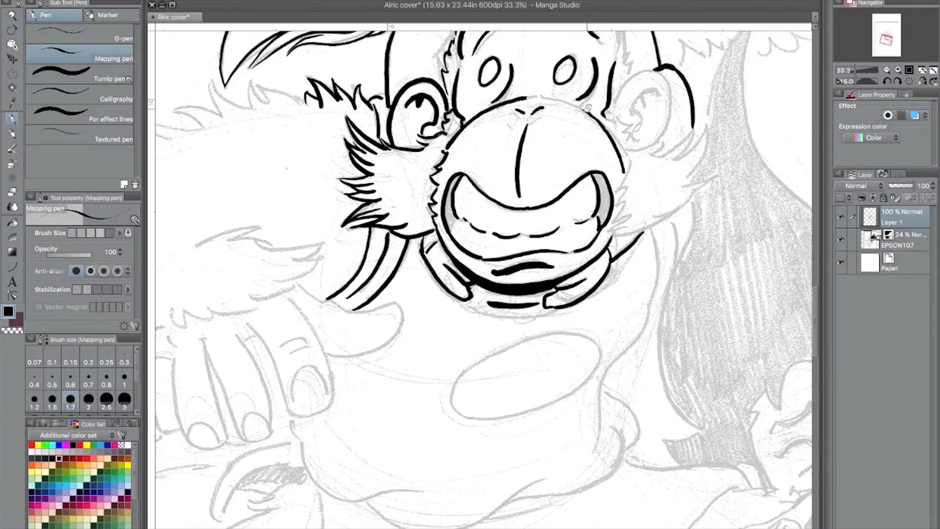
mouse_move(527, 99)
mouse_down()
mouse_move(582, 109)
mouse_move(626, 173)
mouse_up()
key(ctrl+z)
key(asciicircum)
drag(577, 117, 439, 301)
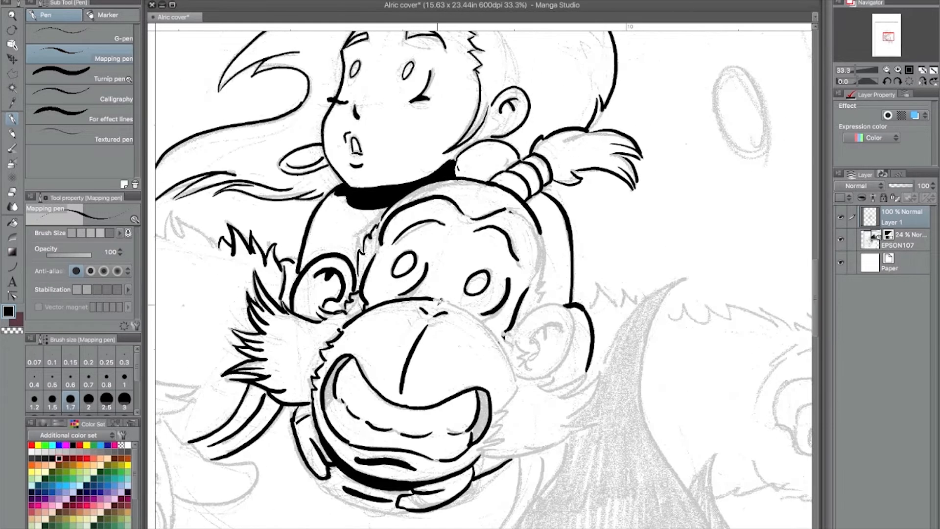
drag(483, 319, 515, 373)
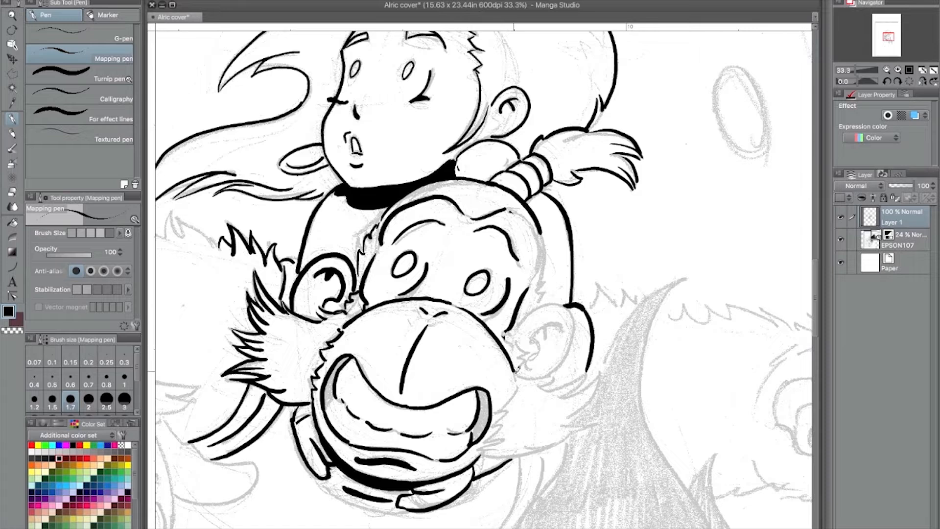
Ink the spiky fur on the ape's far cheek, from the mouth corner up to the ear.
mouse_move(506, 419)
mouse_down()
mouse_move(486, 449)
mouse_move(535, 447)
mouse_move(599, 418)
mouse_move(574, 415)
mouse_move(599, 386)
mouse_move(572, 394)
mouse_move(599, 377)
mouse_up()
drag(521, 376, 557, 374)
mouse_move(557, 373)
mouse_down()
mouse_move(539, 385)
mouse_move(558, 391)
mouse_up()
drag(585, 375, 560, 396)
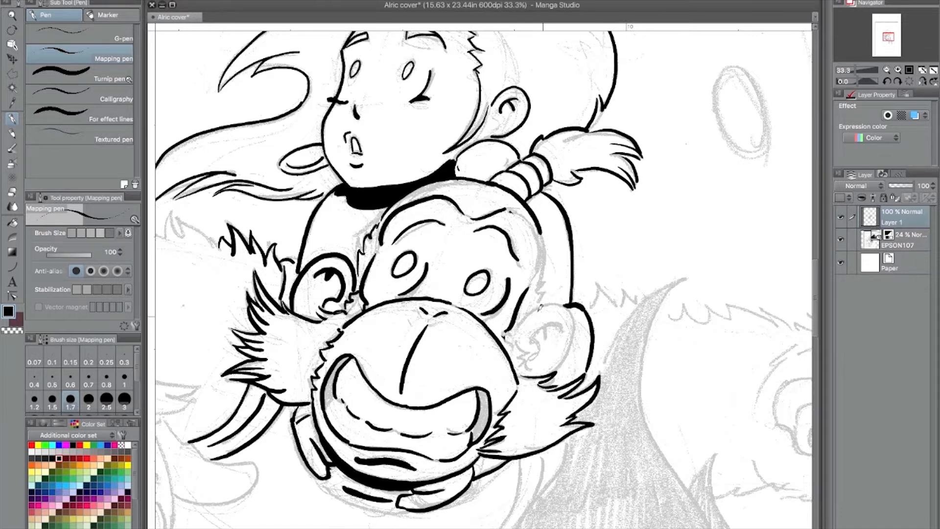
Ink the far side of the ape's head with its fur, and the far ear with its inner detail.
mouse_move(544, 254)
mouse_down()
mouse_move(533, 311)
mouse_move(561, 296)
mouse_move(565, 348)
mouse_up()
key(ctrl+z)
mouse_move(516, 331)
mouse_down()
mouse_move(578, 310)
mouse_move(558, 371)
mouse_up()
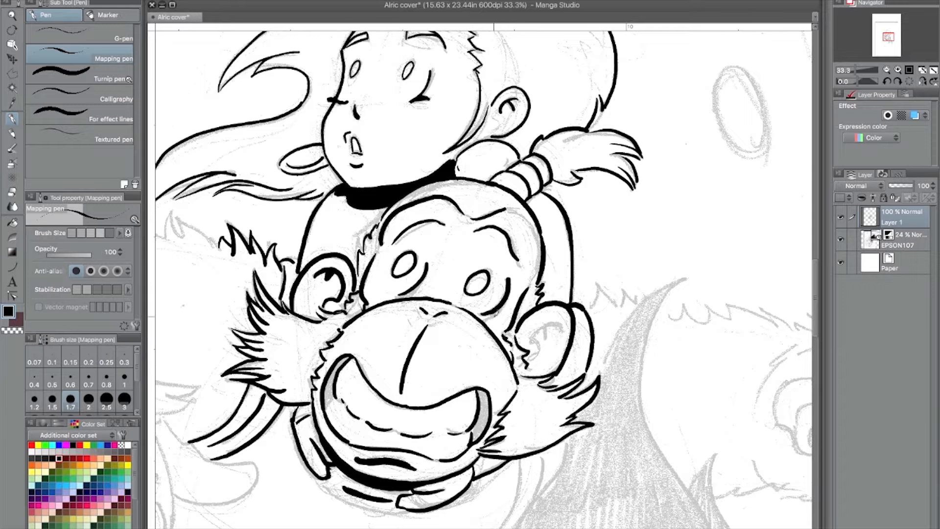
mouse_move(532, 340)
mouse_down()
mouse_move(552, 317)
mouse_move(563, 336)
mouse_up()
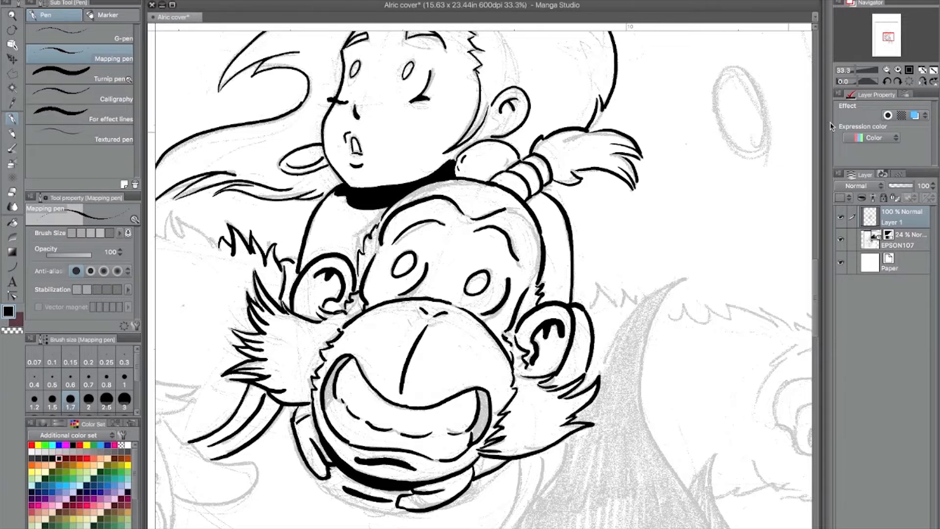
Ink the short fur tufts along the upper edge of the ape's outstretched arm.
click(886, 70)
click(887, 70)
click(887, 70)
click(897, 70)
click(898, 70)
drag(888, 40, 884, 39)
mouse_move(447, 249)
mouse_down()
mouse_move(425, 219)
mouse_move(383, 247)
mouse_move(355, 244)
mouse_up()
drag(360, 255, 308, 243)
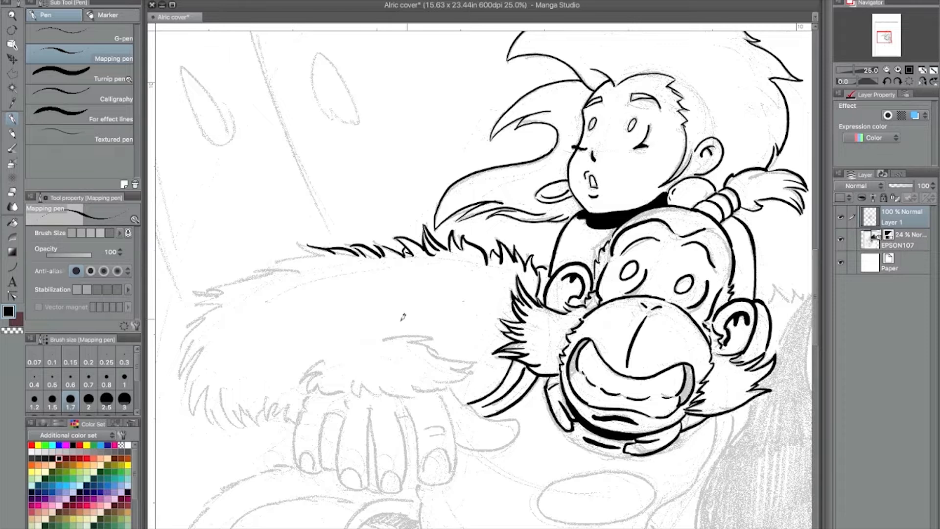
Ink the furry crease across the ape's arm and extend the upper fur edge toward the elbow.
drag(384, 342, 433, 340)
key(ctrl+z)
drag(273, 258, 327, 248)
Ink the shaggy fur around the ape's elbow and along the underside of the forearm.
mouse_move(265, 271)
mouse_down()
mouse_move(195, 308)
mouse_move(181, 342)
mouse_move(187, 390)
mouse_move(210, 425)
mouse_up()
key(ctrl+z)
drag(199, 351, 200, 421)
drag(205, 386, 210, 419)
key(ctrl+z)
mouse_move(209, 394)
mouse_down()
mouse_move(220, 428)
mouse_move(237, 428)
mouse_up()
drag(231, 415, 254, 425)
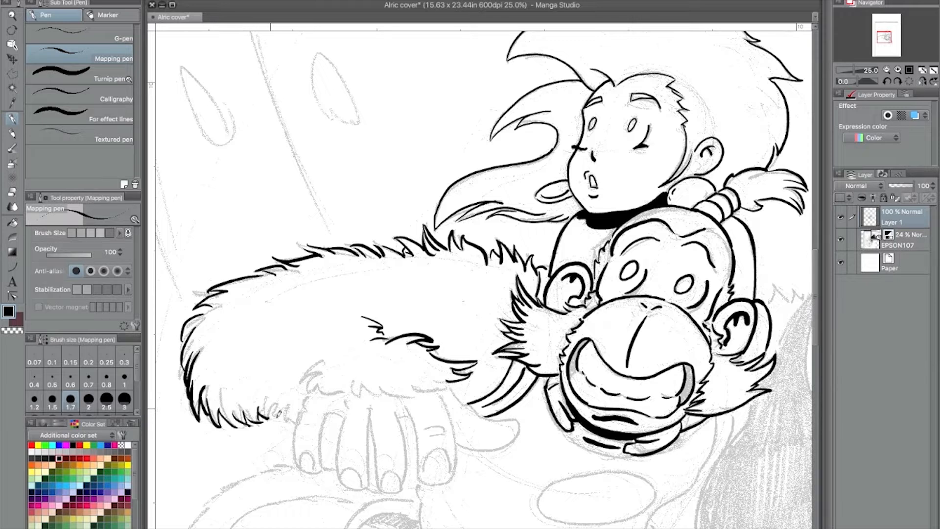
drag(304, 412, 309, 472)
key(ctrl+z)
key(ctrl+z)
click(887, 72)
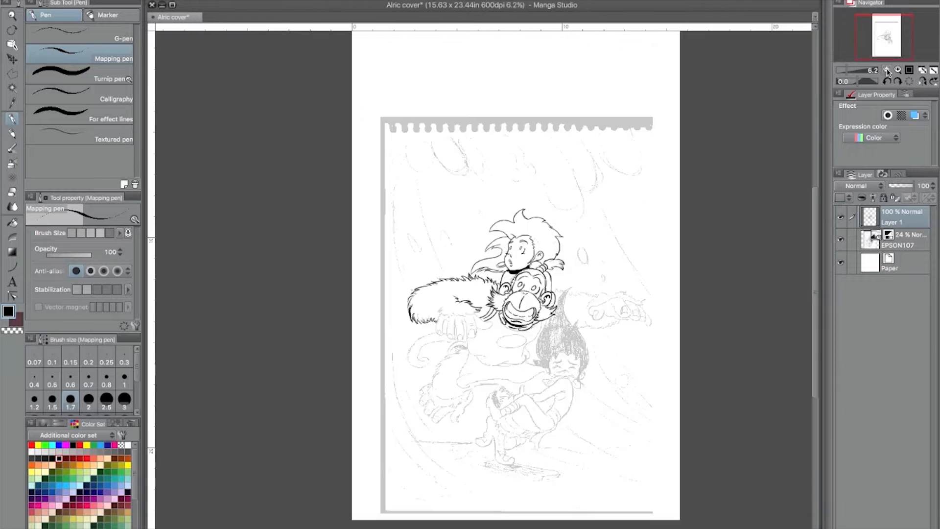
Ink the ape's outermost finger with its nail, the knuckle marks, and the near edge of the second finger.
click(898, 72)
click(897, 72)
click(897, 72)
mouse_move(313, 431)
mouse_down()
mouse_move(483, 190)
mouse_move(513, 192)
mouse_up()
mouse_move(330, 256)
mouse_down()
mouse_move(328, 291)
mouse_move(308, 333)
mouse_move(307, 377)
mouse_move(321, 405)
mouse_move(360, 404)
mouse_up()
drag(366, 312, 360, 411)
drag(364, 296, 403, 306)
mouse_move(313, 406)
mouse_down()
mouse_move(339, 371)
mouse_move(348, 411)
mouse_up()
drag(405, 266, 417, 287)
mouse_move(403, 304)
mouse_down()
mouse_move(392, 351)
mouse_move(399, 425)
mouse_up()
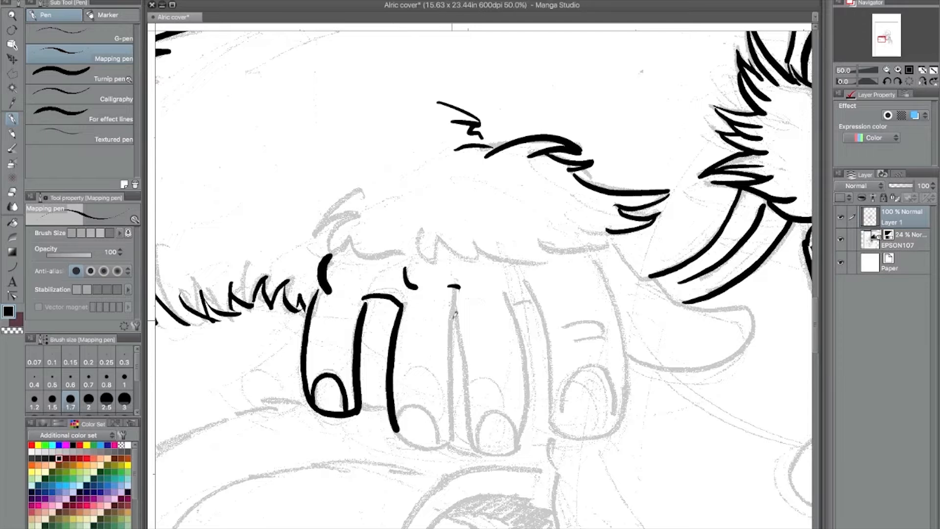
Complete the second finger's outline and nail, and ink the joint creases on the first two fingers.
drag(451, 309, 454, 416)
mouse_move(401, 429)
mouse_down()
mouse_move(458, 435)
mouse_move(443, 426)
mouse_move(443, 440)
mouse_up()
mouse_move(406, 362)
mouse_down()
mouse_move(437, 363)
mouse_move(433, 354)
mouse_up()
key(super+z)
drag(318, 343, 345, 346)
drag(321, 334, 348, 336)
Ink the shaggy fur fringe overhanging the back of the ape's hand above the fingers.
mouse_move(310, 234)
mouse_down()
mouse_move(367, 183)
mouse_move(361, 214)
mouse_up()
mouse_move(344, 216)
mouse_down()
mouse_move(336, 248)
mouse_move(375, 265)
mouse_move(408, 259)
mouse_up()
key(super+z)
key(super+z)
mouse_move(353, 242)
mouse_down()
mouse_move(440, 237)
mouse_move(453, 254)
mouse_move(479, 244)
mouse_move(577, 262)
mouse_move(598, 262)
mouse_up()
drag(553, 249, 613, 239)
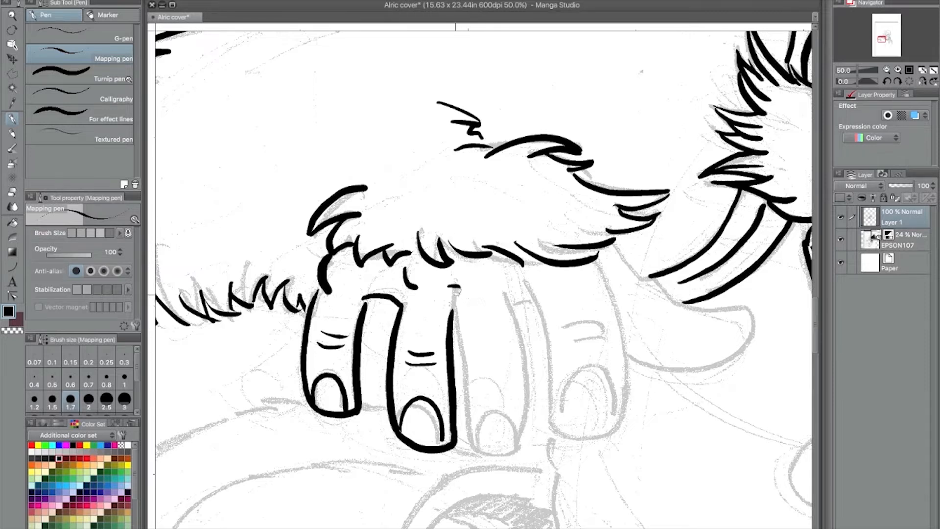
Ink the outline of the ape's third finger and its knuckle marks.
drag(450, 297, 460, 296)
mouse_move(457, 301)
mouse_down()
mouse_move(477, 445)
mouse_move(504, 451)
mouse_move(530, 439)
mouse_up()
drag(501, 260, 504, 283)
mouse_move(507, 291)
mouse_down()
mouse_move(537, 380)
mouse_move(531, 441)
mouse_up()
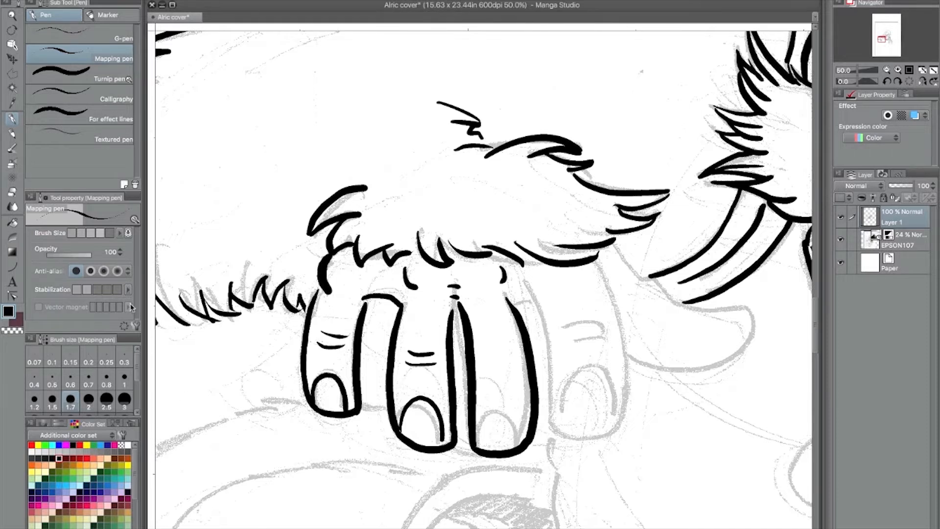
Check the Mapping pen's reset option and the pen pressure settings that affect its brush size.
click(134, 325)
click(124, 326)
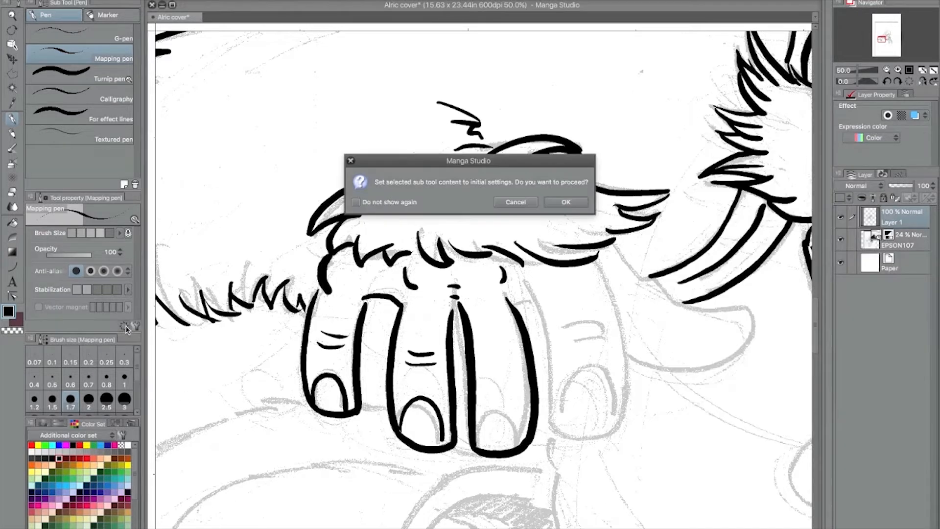
click(516, 204)
click(128, 233)
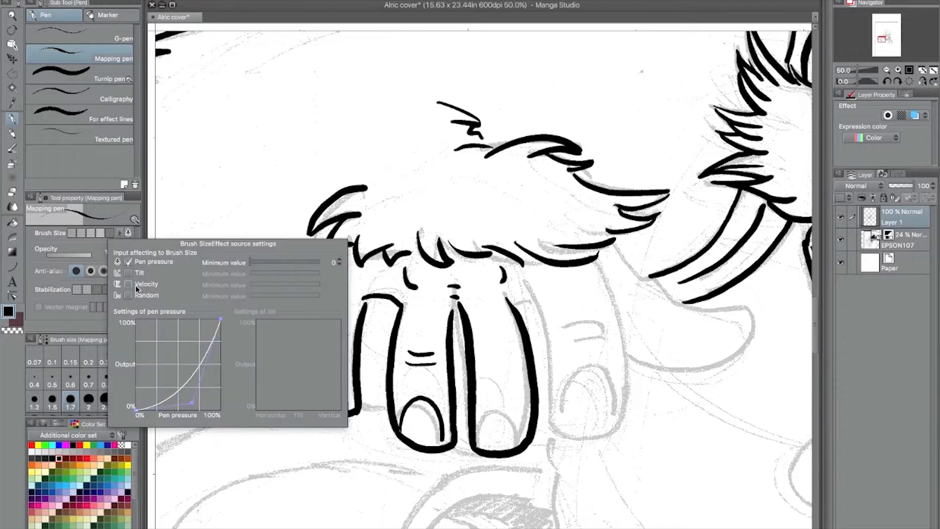
click(129, 235)
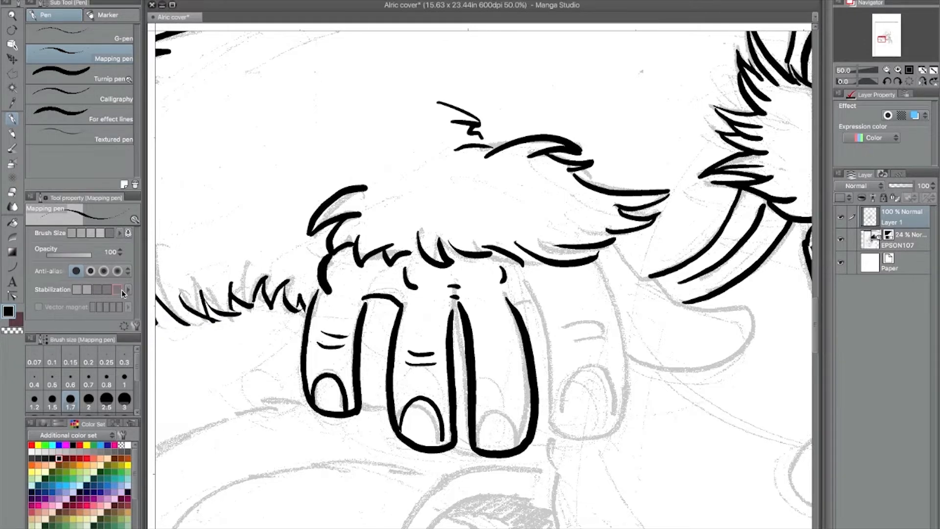
Try inking the fourth finger's outline with the Turnip pen and undo the strokes.
click(63, 71)
drag(528, 286, 556, 425)
mouse_move(596, 261)
mouse_down()
mouse_move(631, 376)
mouse_move(621, 426)
mouse_up()
mouse_move(556, 424)
mouse_down()
mouse_move(613, 435)
mouse_move(624, 421)
mouse_up()
key(super+z)
key(super+z)
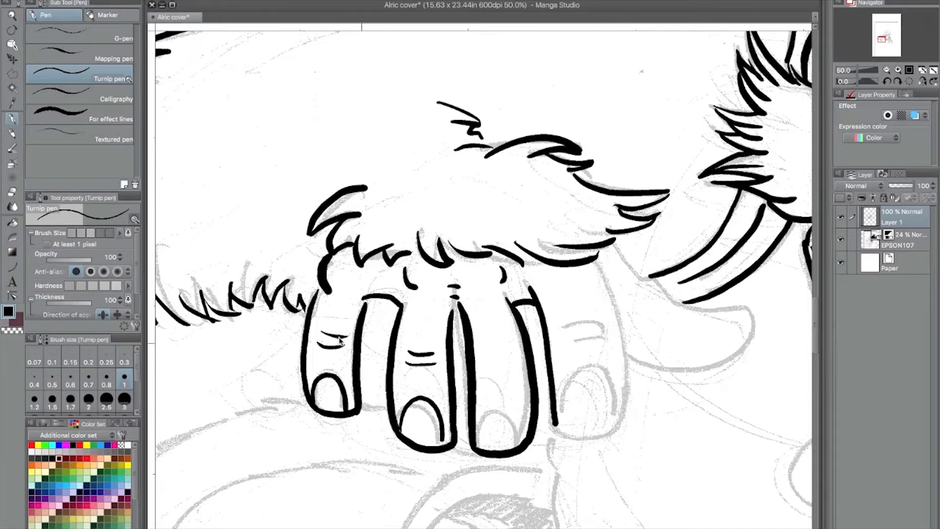
key(super+z)
Ink the fourth finger's outline with the Mapping pen, and add nails and joint creases to the third and fourth fingers.
click(74, 54)
drag(534, 288, 556, 429)
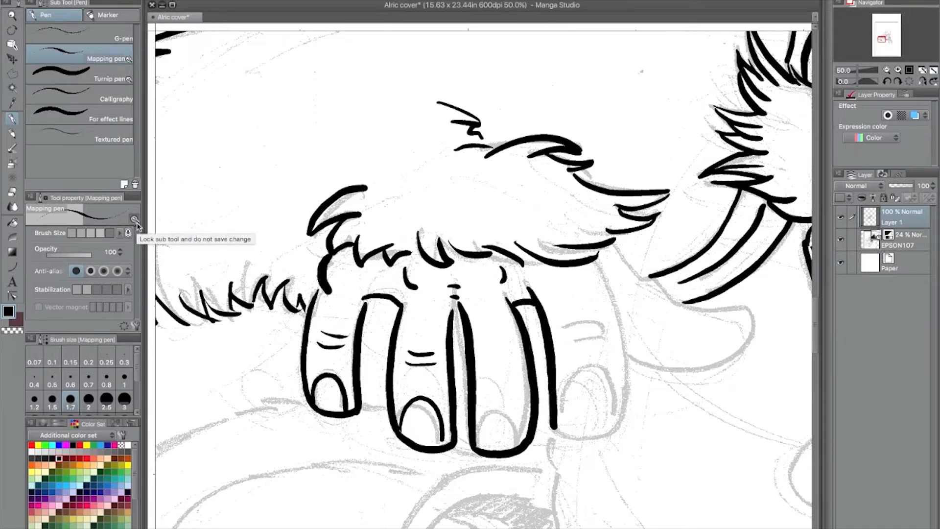
drag(596, 264, 628, 380)
mouse_move(558, 422)
mouse_down()
mouse_move(602, 437)
mouse_move(628, 406)
mouse_move(629, 378)
mouse_up()
mouse_move(479, 440)
mouse_down()
mouse_move(492, 410)
mouse_move(522, 443)
mouse_move(608, 404)
mouse_move(614, 430)
mouse_up()
mouse_move(568, 327)
mouse_down()
mouse_move(607, 332)
mouse_move(606, 345)
mouse_up()
drag(483, 350, 514, 348)
Ink the ape's thumb with its nail, joining it to the hand beside the index finger.
mouse_move(612, 235)
mouse_down()
mouse_move(684, 307)
mouse_move(754, 306)
mouse_move(752, 343)
mouse_up()
mouse_move(634, 350)
mouse_down()
mouse_move(702, 372)
mouse_move(750, 339)
mouse_up()
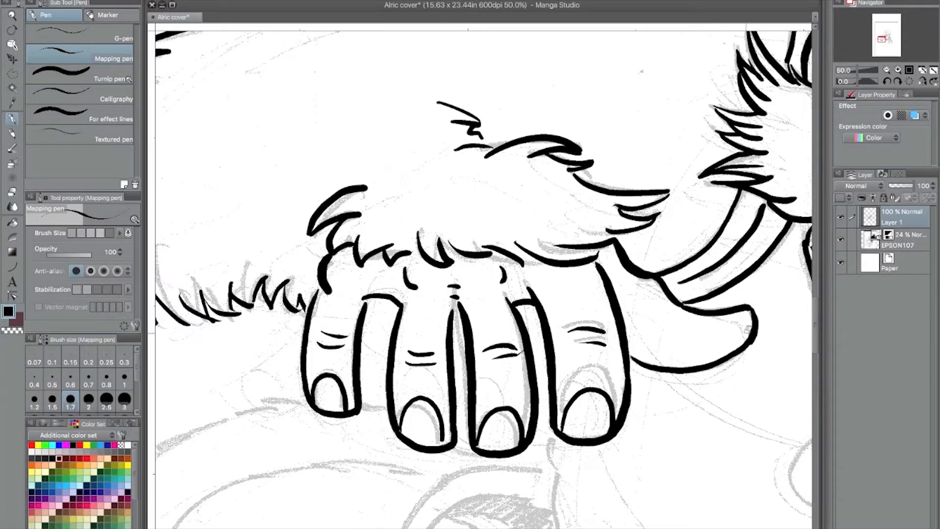
drag(686, 312, 726, 325)
drag(627, 329, 632, 374)
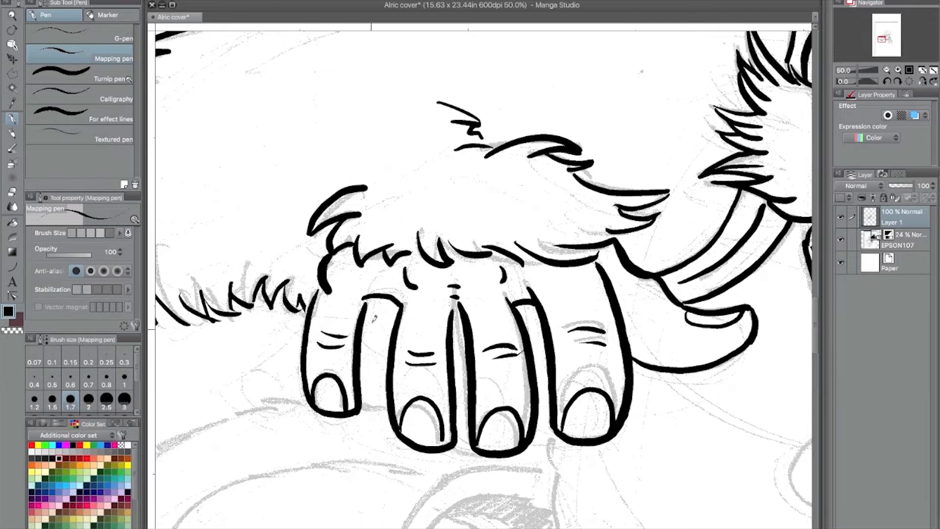
Ink the near side of the ape's torso below the hand, curving into the belly and its lower fold.
mouse_move(472, 288)
mouse_down()
mouse_move(455, 144)
mouse_move(433, 169)
mouse_up()
mouse_move(532, 299)
mouse_down()
mouse_move(539, 333)
mouse_move(482, 128)
mouse_move(472, 215)
mouse_move(635, 277)
mouse_up()
key(ctrl+z)
mouse_move(478, 130)
mouse_down()
mouse_move(463, 180)
mouse_move(508, 244)
mouse_move(648, 283)
mouse_up()
key(ctrl+z)
mouse_move(473, 137)
mouse_down()
mouse_move(462, 180)
mouse_move(522, 249)
mouse_move(621, 257)
mouse_move(636, 269)
mouse_up()
drag(540, 249, 580, 307)
Ink the curved band below the fingertips and the outline of the shaded gap beneath it.
mouse_move(321, 228)
mouse_down()
mouse_move(352, 184)
mouse_move(435, 171)
mouse_move(461, 180)
mouse_up()
mouse_move(320, 204)
mouse_down()
mouse_move(320, 213)
mouse_move(316, 203)
mouse_move(390, 136)
mouse_move(467, 146)
mouse_up()
drag(359, 186, 405, 213)
drag(403, 210, 465, 198)
Ink the fur tufts and inner edge of the ape's upper leg, and fill the shaded gap above it with black.
drag(373, 210, 395, 229)
mouse_move(370, 217)
mouse_down()
mouse_move(380, 232)
mouse_move(293, 258)
mouse_up()
mouse_move(384, 234)
mouse_down()
mouse_move(294, 260)
mouse_move(334, 266)
mouse_move(243, 308)
mouse_up()
mouse_move(474, 226)
mouse_down()
mouse_move(454, 309)
mouse_move(410, 392)
mouse_move(406, 425)
mouse_up()
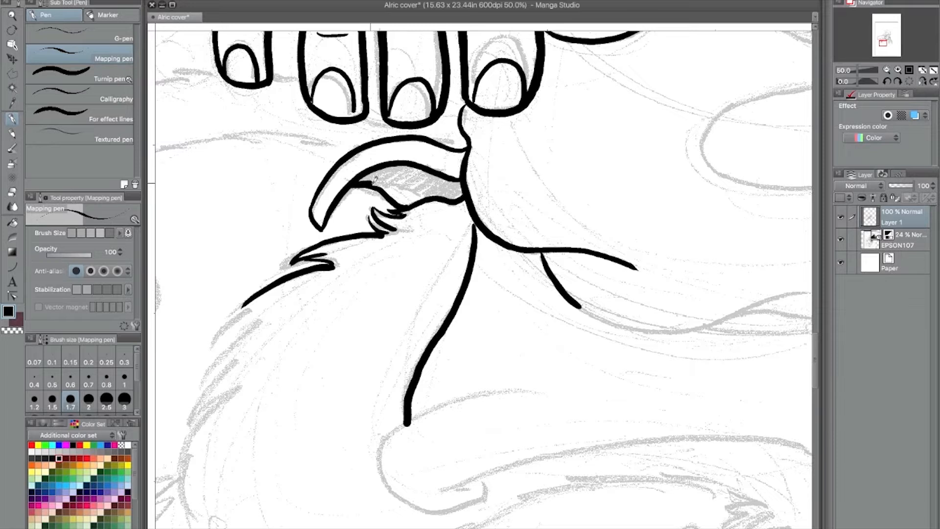
key(g)
click(418, 182)
Add shadow strokes to the shapes beneath the ape's chin with the Mapping pen and ink the curve below them.
drag(475, 315, 213, 294)
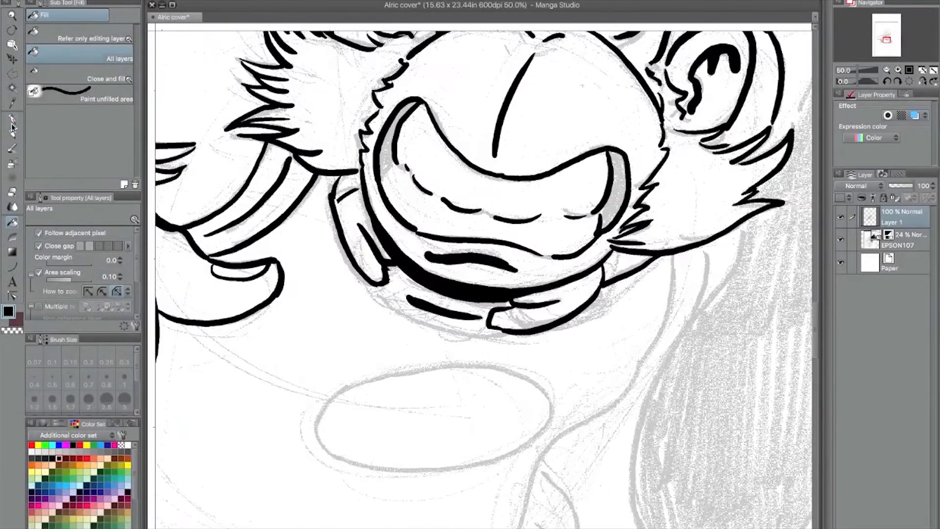
key(p)
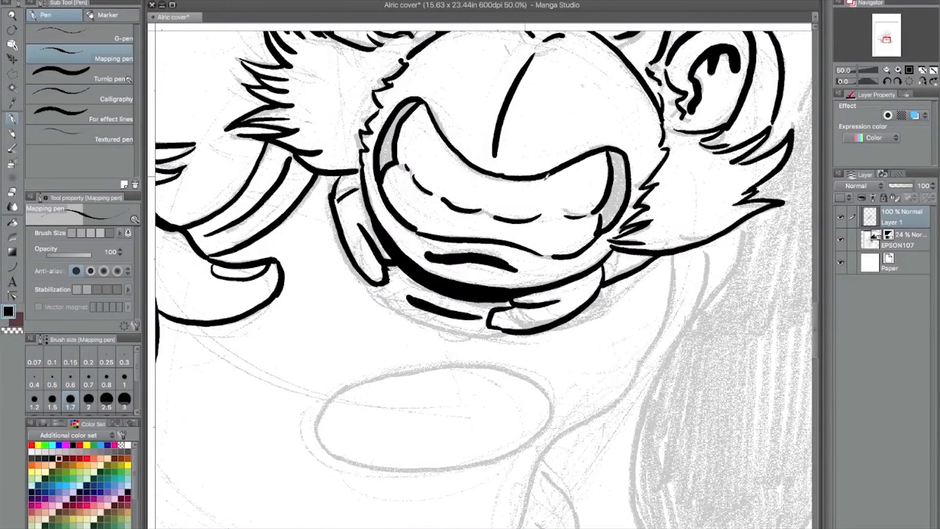
mouse_move(371, 246)
mouse_down()
mouse_move(379, 278)
mouse_move(386, 268)
mouse_up()
key(ctrl+z)
drag(515, 299, 536, 305)
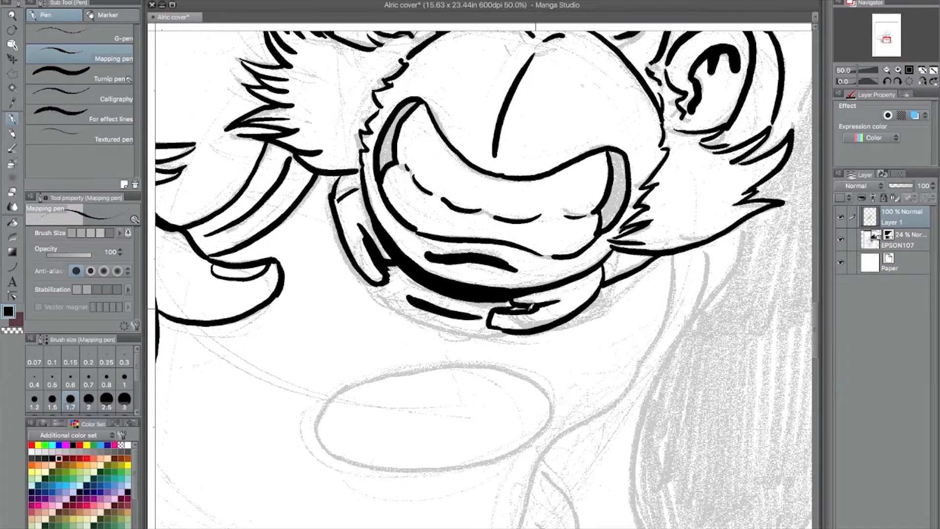
mouse_move(373, 284)
mouse_down()
mouse_move(448, 327)
mouse_move(510, 336)
mouse_up()
Ink the far side of the ape's torso down to the hip and the outer curve of the hip fold.
drag(684, 262, 641, 360)
mouse_move(617, 356)
mouse_down()
mouse_move(583, 271)
mouse_move(586, 138)
mouse_move(504, 250)
mouse_move(462, 332)
mouse_up()
mouse_move(511, 255)
mouse_down()
mouse_move(547, 317)
mouse_move(515, 350)
mouse_up()
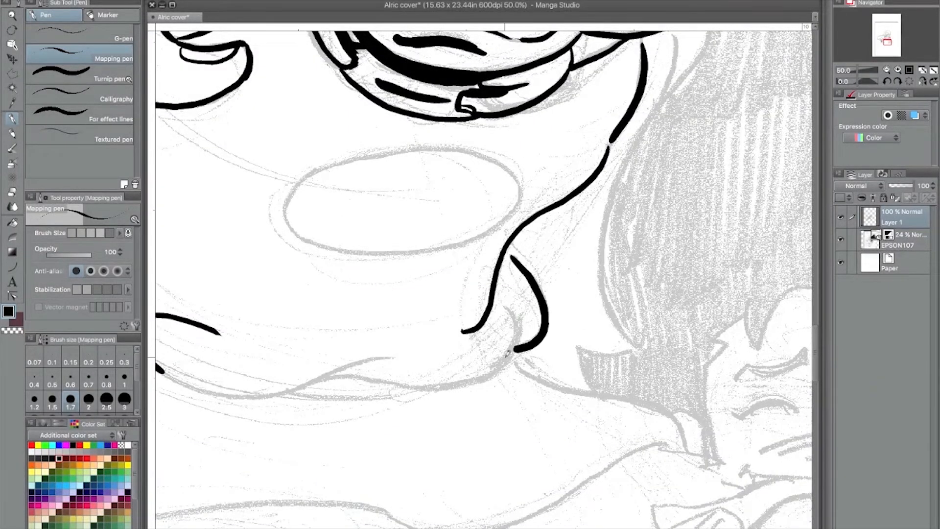
Show the category headings in the Mapping pen's tool properties and hide them again.
click(29, 197)
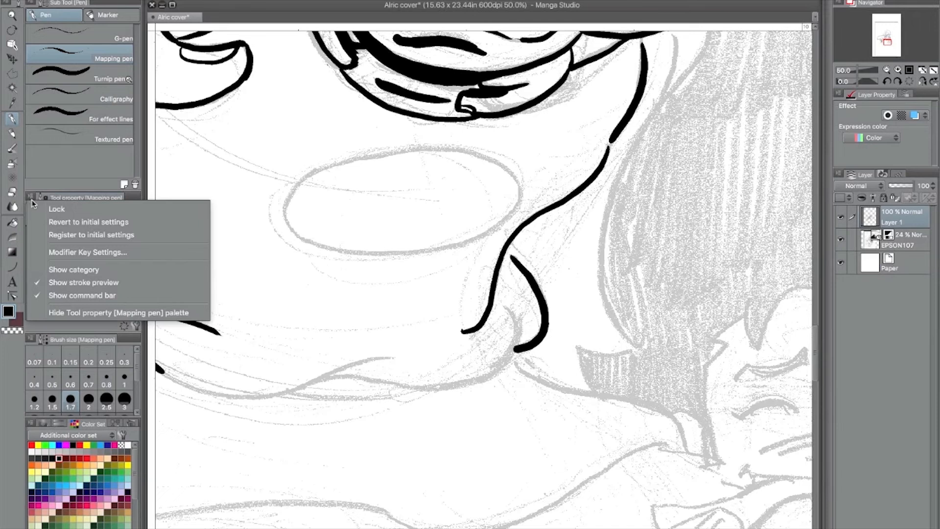
click(90, 267)
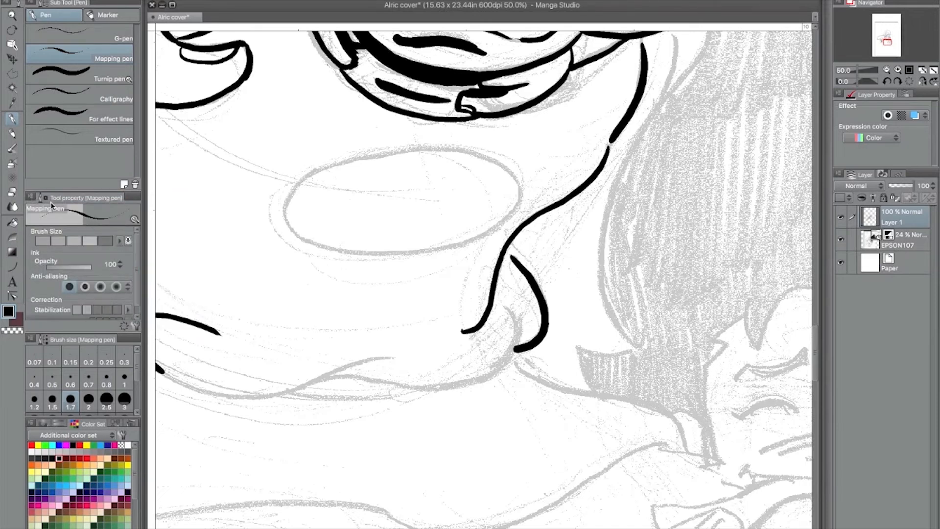
click(30, 197)
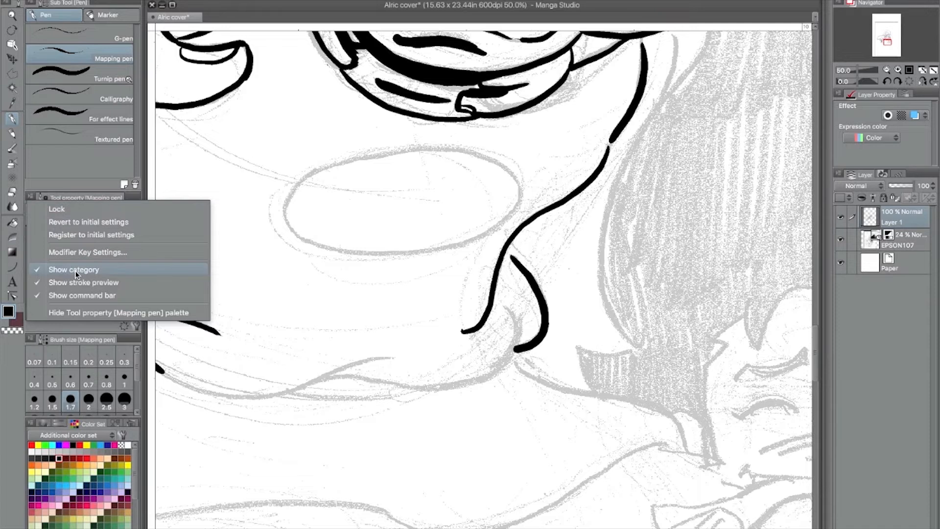
click(77, 274)
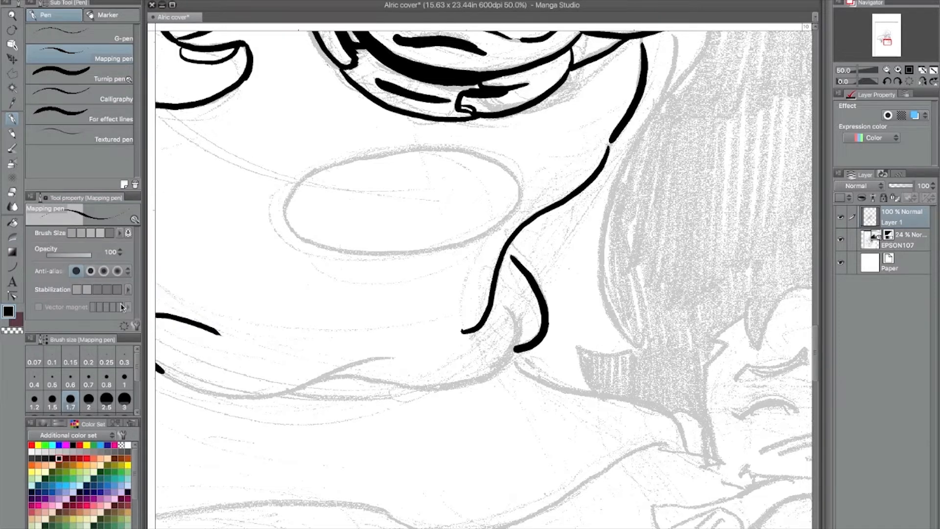
Enlarge the Tool property palette by shrinking the sub tool list above it.
drag(111, 191, 105, 153)
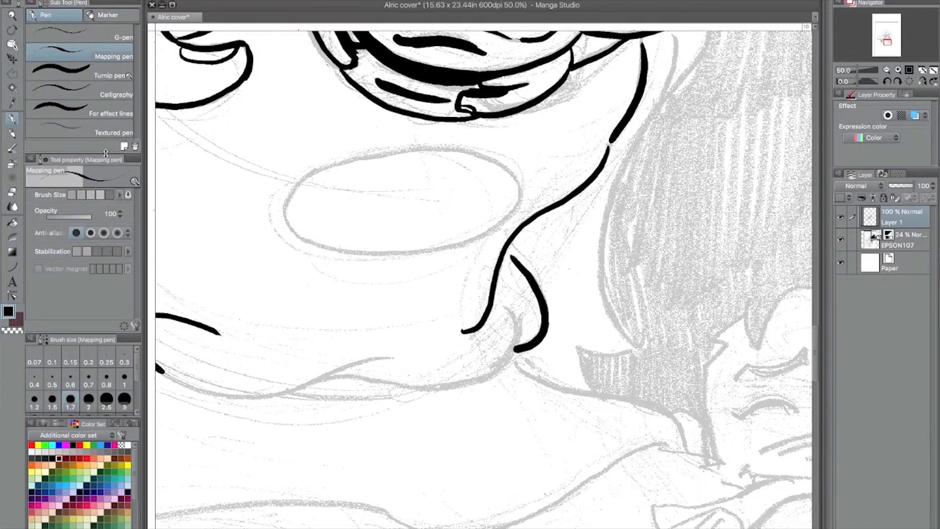
Ink the inner line of the hip fold and the lower edge of the belly with its overlapping creases.
drag(509, 304, 500, 368)
mouse_move(178, 371)
mouse_down()
mouse_move(432, 235)
mouse_move(443, 249)
mouse_move(480, 254)
mouse_up()
key(super+x)
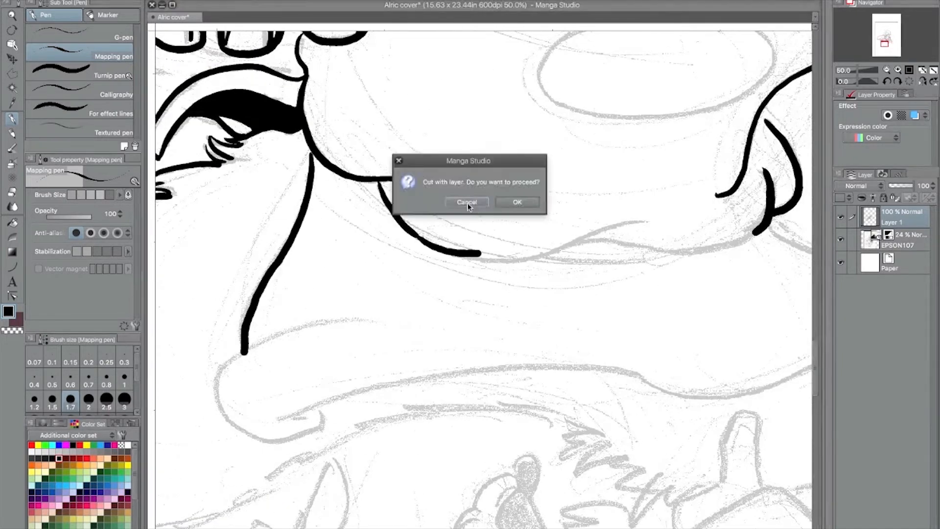
click(468, 206)
key(super+z)
mouse_move(416, 232)
mouse_down()
mouse_move(460, 254)
mouse_move(671, 220)
mouse_up()
mouse_move(574, 243)
mouse_down()
mouse_move(698, 254)
mouse_move(758, 227)
mouse_up()
drag(544, 254, 634, 259)
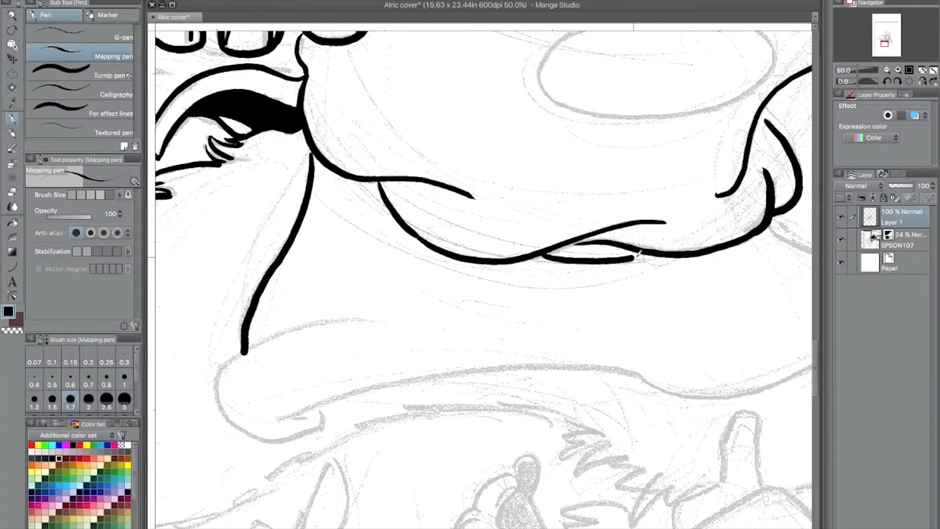
Ink the rounded end of the shape below the belly and its long lower edge.
drag(561, 351, 615, 153)
mouse_move(279, 169)
mouse_down()
mouse_move(343, 133)
mouse_move(430, 118)
mouse_move(311, 235)
mouse_move(381, 213)
mouse_move(380, 204)
mouse_up()
mouse_move(343, 218)
mouse_down()
mouse_move(606, 156)
mouse_move(794, 195)
mouse_up()
Ink the furry edge beneath that shape, and the outline and fur around the narrow shaded gap below.
mouse_move(325, 280)
mouse_down()
mouse_move(428, 228)
mouse_move(512, 207)
mouse_move(630, 212)
mouse_move(656, 228)
mouse_move(636, 265)
mouse_move(710, 281)
mouse_move(695, 318)
mouse_move(646, 298)
mouse_move(618, 327)
mouse_move(637, 356)
mouse_move(604, 390)
mouse_up()
mouse_move(571, 274)
mouse_down()
mouse_move(599, 272)
mouse_move(608, 337)
mouse_move(628, 361)
mouse_up()
mouse_move(534, 306)
mouse_down()
mouse_move(575, 278)
mouse_move(558, 323)
mouse_move(590, 381)
mouse_move(626, 416)
mouse_up()
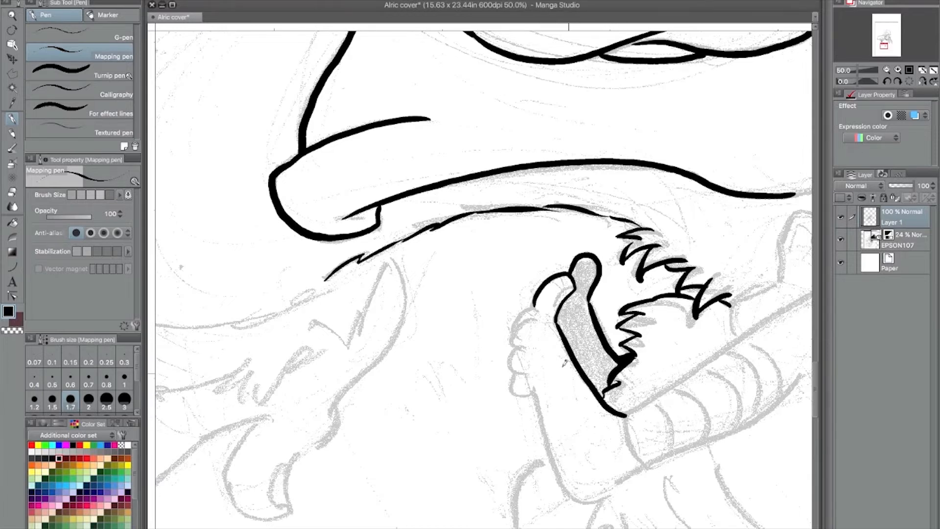
Ink the ankle curve of the ape's near foot, the shaggy fur along its lower edge and the heel.
drag(607, 371, 536, 217)
drag(279, 132, 538, 168)
drag(419, 206, 508, 172)
mouse_move(398, 282)
mouse_down()
mouse_move(448, 286)
mouse_move(504, 203)
mouse_move(539, 196)
mouse_move(553, 180)
mouse_up()
drag(553, 198, 583, 151)
Ink the fur tufts across the top of the near foot at the base of the toes.
drag(316, 250, 338, 274)
drag(338, 269, 387, 252)
drag(345, 289, 392, 264)
drag(397, 281, 429, 239)
mouse_move(225, 148)
mouse_down()
mouse_move(250, 116)
mouse_move(233, 194)
mouse_up()
drag(238, 156, 284, 274)
drag(276, 218, 289, 272)
drag(294, 243, 296, 271)
Ink the two middle toes of the near foot with their nails and joint creases.
mouse_move(198, 300)
mouse_down()
mouse_move(205, 324)
mouse_move(257, 321)
mouse_move(317, 264)
mouse_move(299, 272)
mouse_up()
drag(233, 257, 261, 274)
mouse_move(230, 265)
mouse_down()
mouse_move(259, 283)
mouse_move(199, 300)
mouse_up()
mouse_move(258, 213)
mouse_down()
mouse_move(221, 251)
mouse_move(300, 266)
mouse_move(277, 302)
mouse_move(342, 250)
mouse_up()
drag(285, 240, 313, 259)
mouse_move(257, 277)
mouse_down()
mouse_move(301, 205)
mouse_move(317, 197)
mouse_up()
mouse_move(297, 342)
mouse_down()
mouse_move(340, 349)
mouse_move(337, 374)
mouse_up()
mouse_move(258, 272)
mouse_down()
mouse_move(297, 277)
mouse_move(296, 300)
mouse_up()
Ink the joint creases, tip and underside outline of the lowest long toe on the near foot.
drag(403, 356, 445, 376)
drag(410, 365, 433, 382)
key(ctrl+z)
key(ctrl+z)
drag(414, 357, 441, 377)
drag(360, 404, 378, 431)
mouse_move(448, 390)
mouse_down()
mouse_move(490, 351)
mouse_move(537, 337)
mouse_move(574, 321)
mouse_up()
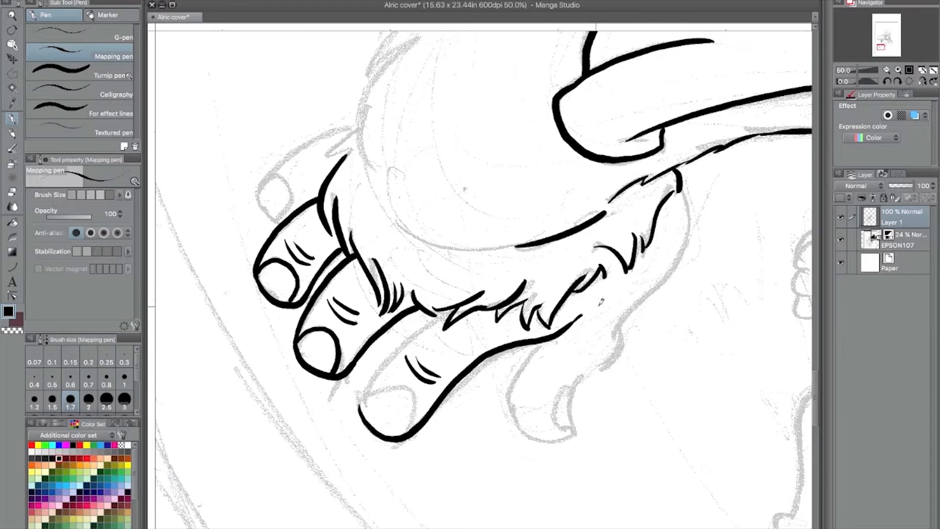
Ink the uppermost toe with its nail and creases, and the small fur tufts where it meets the foot.
mouse_move(258, 189)
mouse_down()
mouse_move(287, 225)
mouse_move(318, 139)
mouse_move(338, 131)
mouse_up()
mouse_move(288, 168)
mouse_down()
mouse_move(293, 186)
mouse_move(304, 186)
mouse_up()
mouse_move(260, 185)
mouse_down()
mouse_move(285, 184)
mouse_move(277, 220)
mouse_up()
mouse_move(347, 111)
mouse_down()
mouse_move(338, 128)
mouse_move(357, 123)
mouse_move(325, 161)
mouse_up()
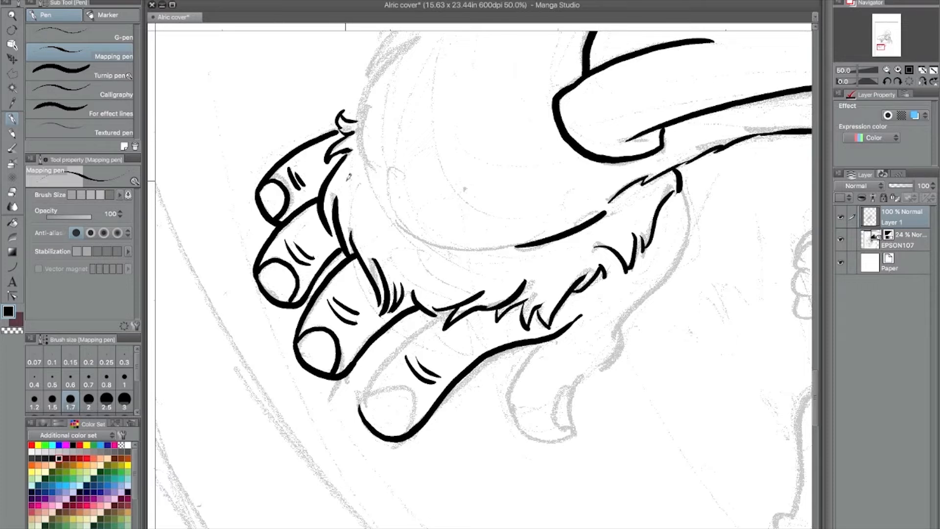
Look through the Mapping pen's detailed settings for brush size, ink, brush shape, brush tip and stroke.
click(137, 325)
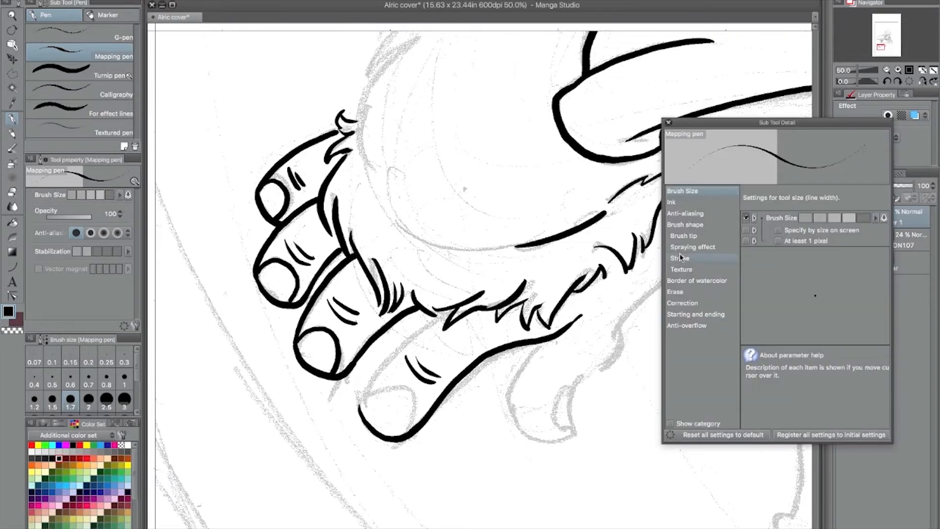
click(698, 236)
click(689, 193)
click(707, 258)
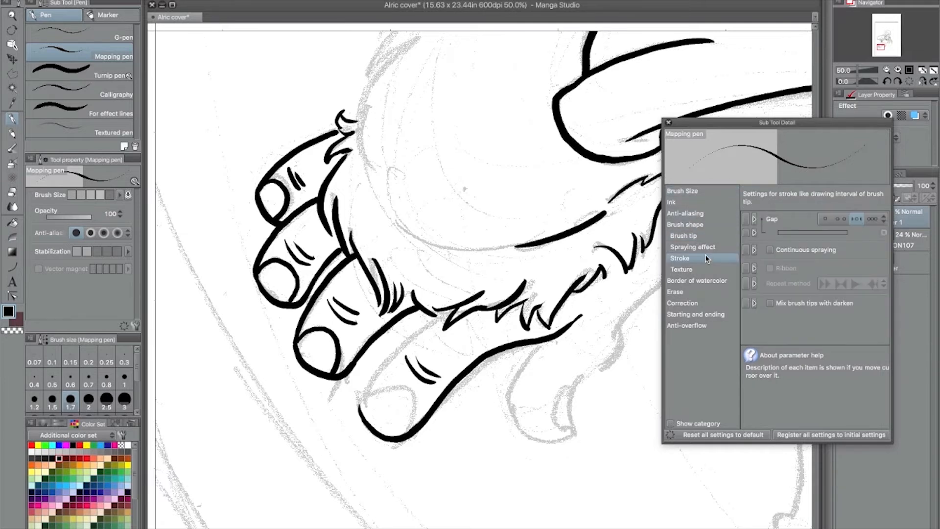
click(693, 224)
click(695, 237)
click(694, 228)
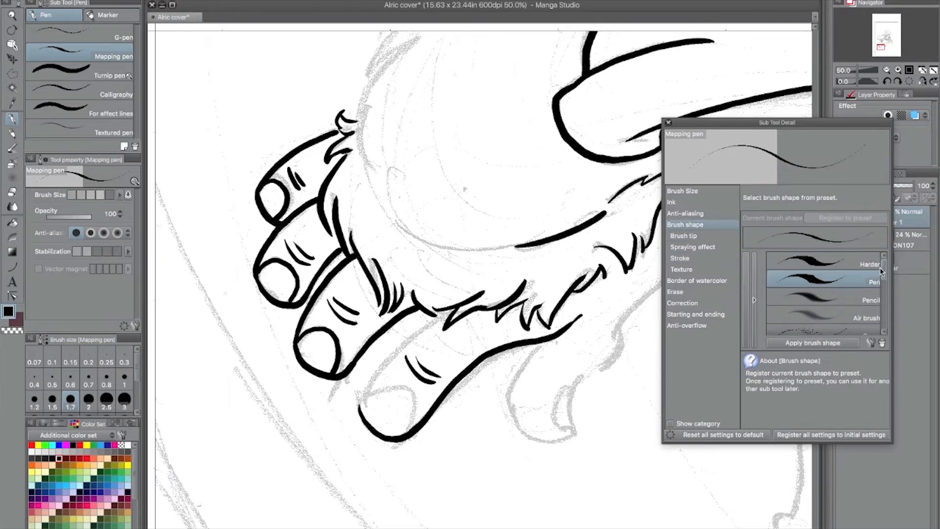
click(681, 203)
mouse_move(715, 125)
mouse_down()
mouse_move(550, 159)
mouse_move(205, 189)
mouse_up()
click(160, 183)
Ink the curve of the lower leg above the foot and the fur tufts up its outer edge to the thigh.
mouse_move(383, 144)
mouse_down()
mouse_move(408, 313)
mouse_move(395, 258)
mouse_move(450, 209)
mouse_up()
drag(387, 303, 417, 376)
key(ctrl+z)
mouse_move(385, 294)
mouse_down()
mouse_move(451, 399)
mouse_move(482, 413)
mouse_up()
drag(398, 239, 433, 212)
drag(406, 215, 440, 177)
drag(420, 181, 467, 127)
drag(431, 164, 466, 137)
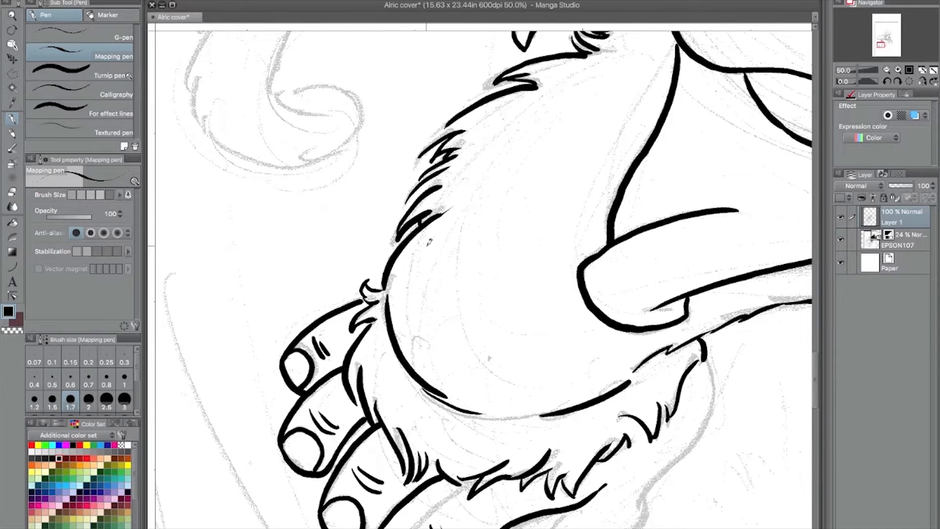
Hide the EPSON107 sketch layer to view the inked figures alone on the whole page.
click(887, 71)
click(887, 71)
click(887, 71)
click(842, 240)
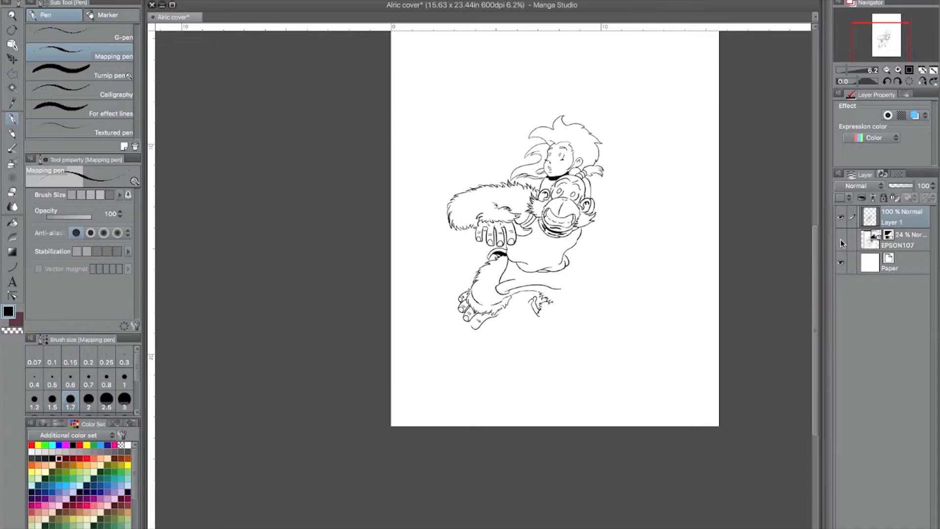
Show the EPSON107 sketch layer again and ink the upper and inner edges of the ape's tail with brush size 1.2.
click(842, 240)
click(898, 71)
click(897, 70)
click(898, 70)
click(898, 71)
click(898, 71)
drag(601, 218, 680, 419)
click(34, 399)
mouse_move(400, 286)
mouse_down()
mouse_move(470, 242)
mouse_move(452, 255)
mouse_move(513, 234)
mouse_up()
mouse_move(506, 231)
mouse_down()
mouse_move(523, 232)
mouse_move(476, 221)
mouse_move(545, 205)
mouse_up()
click(898, 70)
key(super+z)
key(super+z)
key(super+z)
drag(634, 263, 669, 280)
mouse_move(417, 325)
mouse_down()
mouse_move(484, 279)
mouse_move(629, 263)
mouse_up()
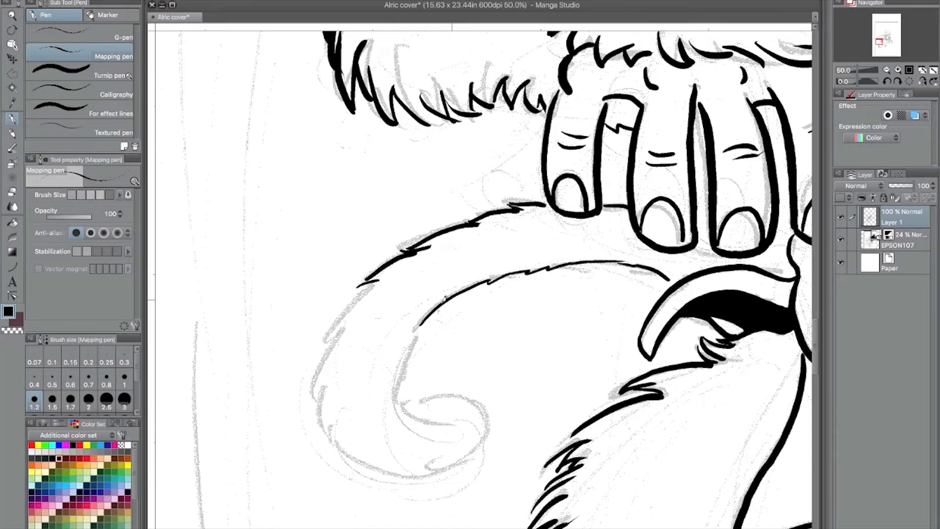
Ink the tail's outer bend and curled tip, and touch up the fur strokes on the nearby leg.
drag(418, 325, 398, 392)
mouse_move(372, 284)
mouse_down()
mouse_move(326, 337)
mouse_move(314, 391)
mouse_up()
mouse_move(320, 383)
mouse_down()
mouse_move(340, 438)
mouse_move(385, 466)
mouse_move(403, 473)
mouse_up()
mouse_move(397, 392)
mouse_down()
mouse_move(432, 421)
mouse_move(444, 419)
mouse_move(434, 396)
mouse_move(460, 397)
mouse_move(488, 441)
mouse_up()
key(super+z)
mouse_move(405, 475)
mouse_down()
mouse_move(467, 453)
mouse_move(485, 431)
mouse_up()
drag(548, 455, 592, 435)
key(super+z)
drag(547, 462, 610, 424)
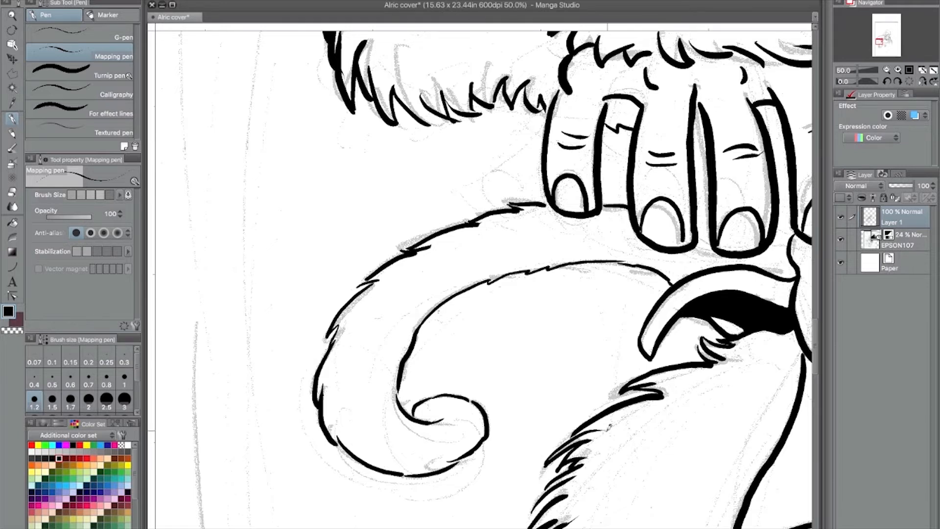
Ink the ape's lowest toe with its nail, and the heel edge with the thumb-like big toe and nail.
drag(633, 199, 394, 363)
mouse_move(420, 413)
mouse_down()
mouse_move(467, 35)
mouse_move(534, 114)
mouse_up()
mouse_move(413, 377)
mouse_down()
mouse_move(433, 336)
mouse_move(484, 289)
mouse_up()
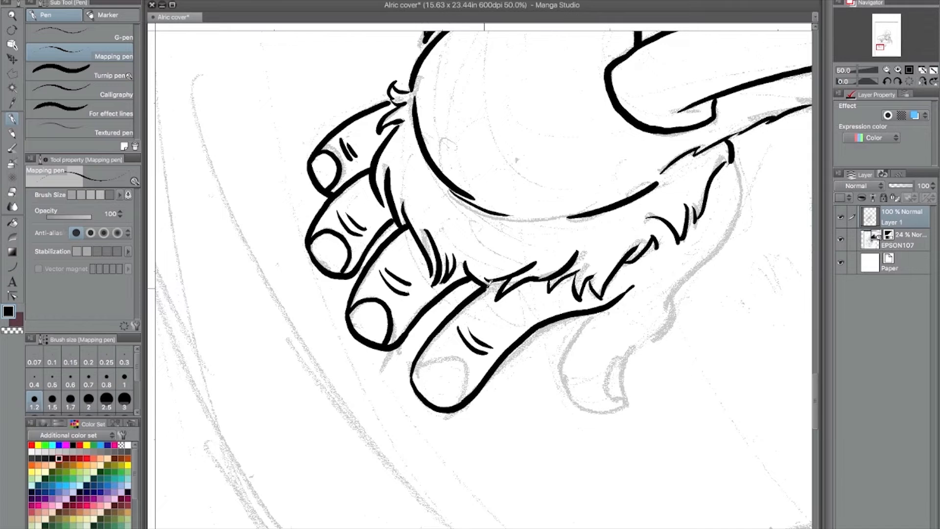
drag(417, 363, 456, 402)
mouse_move(598, 309)
mouse_down()
mouse_move(566, 361)
mouse_move(588, 409)
mouse_up()
drag(627, 355, 668, 300)
mouse_move(733, 164)
mouse_down()
mouse_move(740, 189)
mouse_move(720, 243)
mouse_move(669, 299)
mouse_up()
drag(613, 357, 627, 399)
mouse_move(587, 405)
mouse_down()
mouse_move(609, 408)
mouse_move(627, 394)
mouse_up()
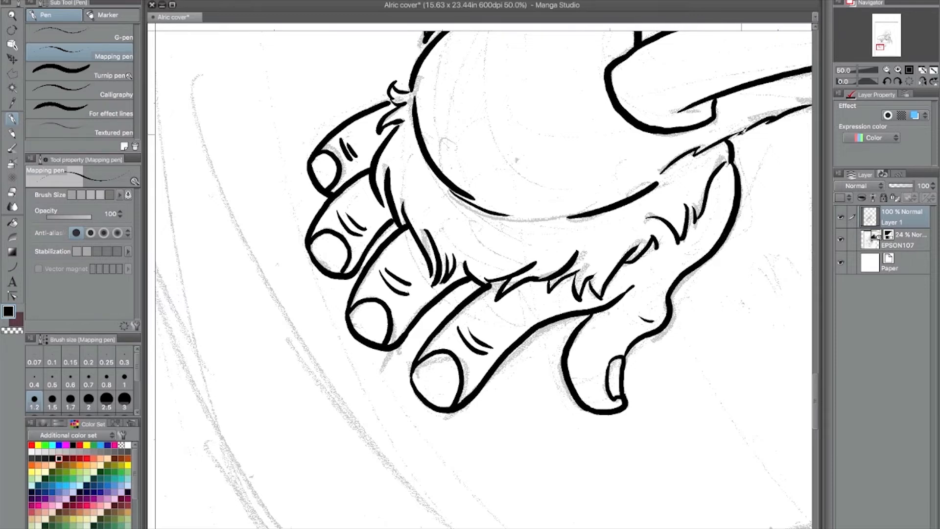
Fill both corners of the ape's open mouth with black, and return to the Mapping pen.
click(886, 70)
drag(880, 47, 890, 38)
click(12, 222)
click(563, 216)
click(712, 259)
click(13, 120)
Ink the fur on the ape's far shoulder, the top edge of the boy's tall hair and the ape's side.
mouse_move(505, 292)
mouse_down()
mouse_move(517, 261)
mouse_move(546, 277)
mouse_move(556, 288)
mouse_up()
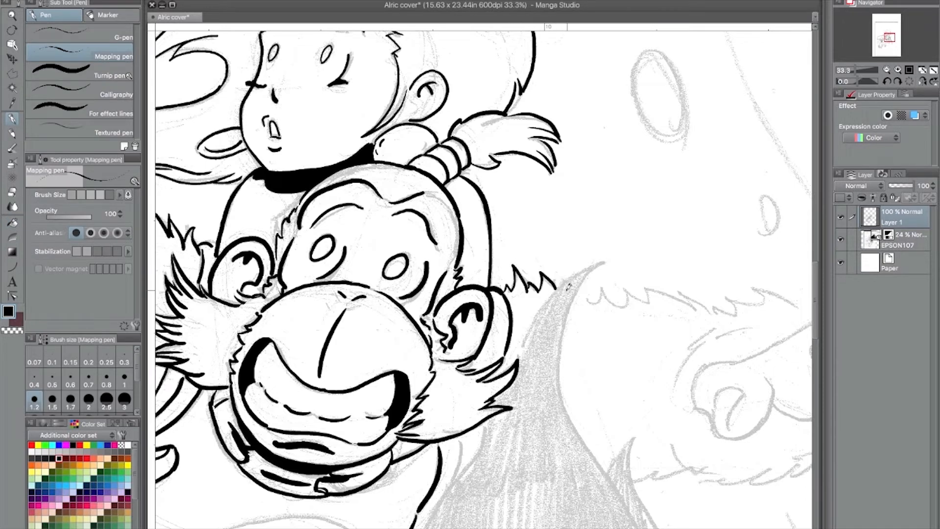
mouse_move(520, 356)
mouse_down()
mouse_move(560, 281)
mouse_move(609, 255)
mouse_move(578, 289)
mouse_move(559, 337)
mouse_move(573, 414)
mouse_move(608, 477)
mouse_up()
drag(565, 406, 665, 233)
drag(583, 251, 541, 302)
key(ctrl+z)
drag(559, 266, 541, 286)
drag(485, 323, 630, 192)
Ink the oval patch on the ape's belly.
mouse_move(454, 238)
mouse_down()
mouse_move(511, 209)
mouse_move(583, 212)
mouse_up()
mouse_move(456, 263)
mouse_down()
mouse_move(510, 276)
mouse_move(591, 255)
mouse_up()
drag(586, 211, 599, 244)
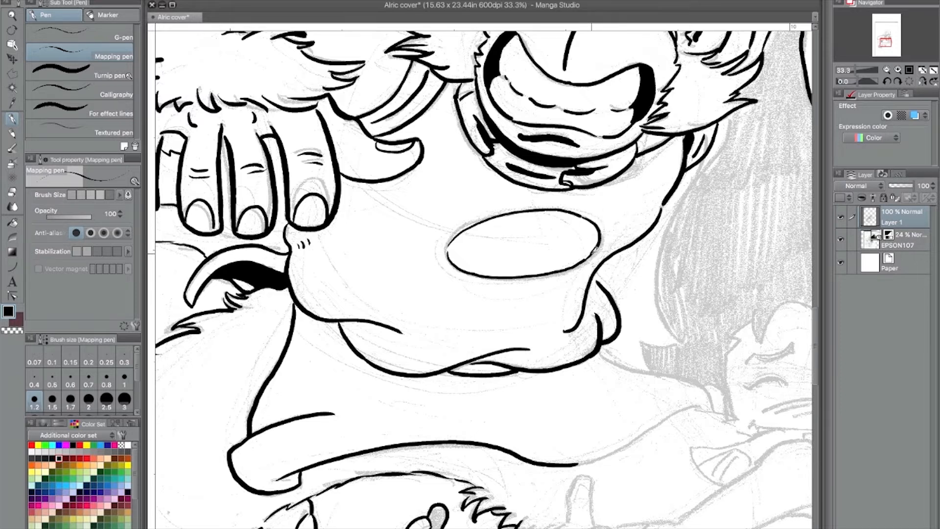
Ink the crouching boy's thumb, the fur beside it and the upper edge of his shin.
drag(697, 329, 482, 138)
mouse_move(321, 343)
mouse_down()
mouse_move(325, 369)
mouse_move(375, 287)
mouse_move(373, 324)
mouse_up()
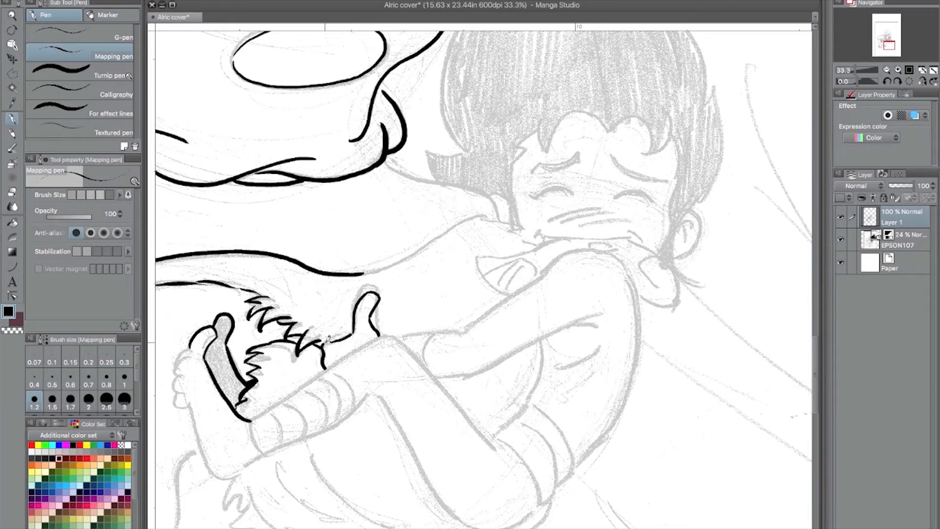
mouse_move(250, 420)
mouse_down()
mouse_move(379, 333)
mouse_move(397, 336)
mouse_up()
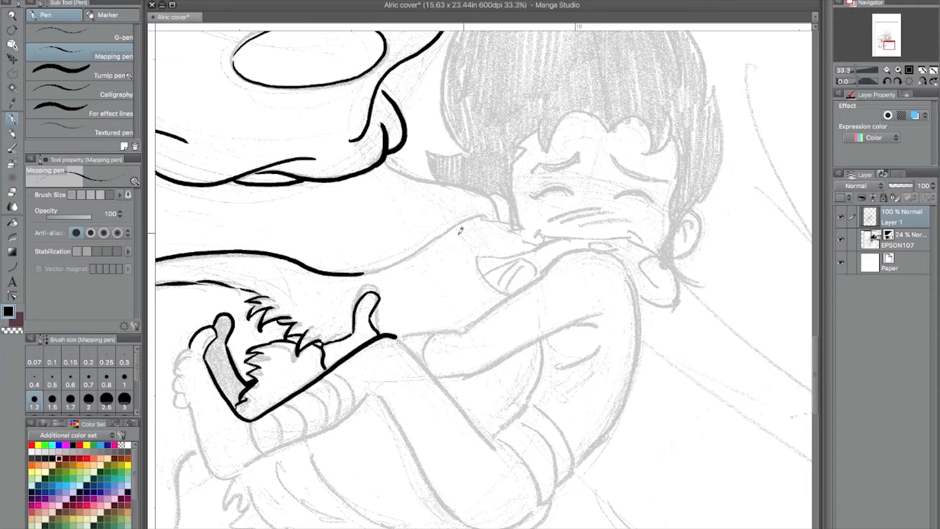
Ink the edges of the ape's outstretched leg up to its fur-trimmed end, and the adjoining side of the boy's face.
mouse_move(372, 268)
mouse_down()
mouse_move(465, 216)
mouse_move(497, 218)
mouse_move(540, 239)
mouse_up()
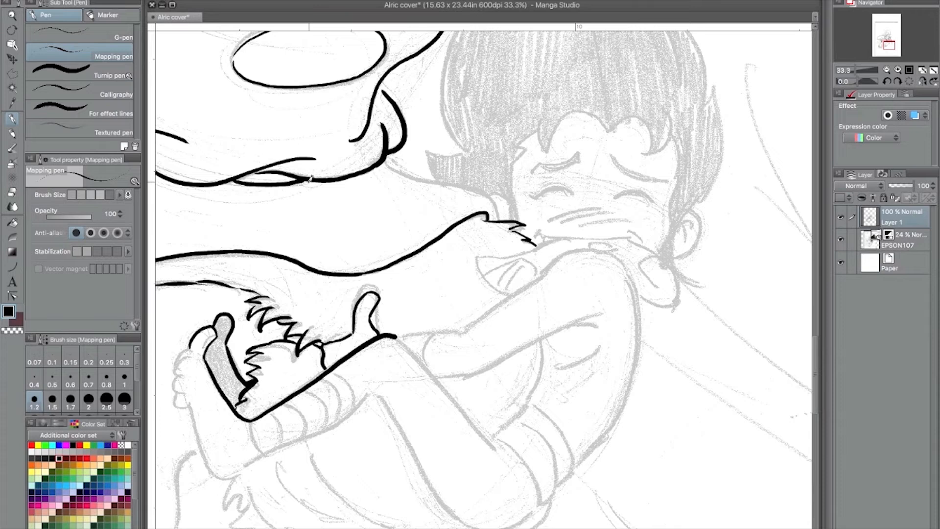
mouse_move(310, 179)
mouse_down()
mouse_move(338, 183)
mouse_move(382, 161)
mouse_move(455, 185)
mouse_move(497, 210)
mouse_move(494, 220)
mouse_move(507, 198)
mouse_move(509, 219)
mouse_up()
drag(523, 146, 514, 229)
Ink the outer contours of the boy's tall hair on both sides, including its pointed locks.
mouse_move(426, 150)
mouse_down()
mouse_move(466, 151)
mouse_move(445, 181)
mouse_move(415, 294)
mouse_up()
mouse_move(491, 74)
mouse_down()
mouse_move(419, 222)
mouse_move(444, 292)
mouse_up()
mouse_move(422, 209)
mouse_down()
mouse_move(422, 257)
mouse_move(444, 293)
mouse_up()
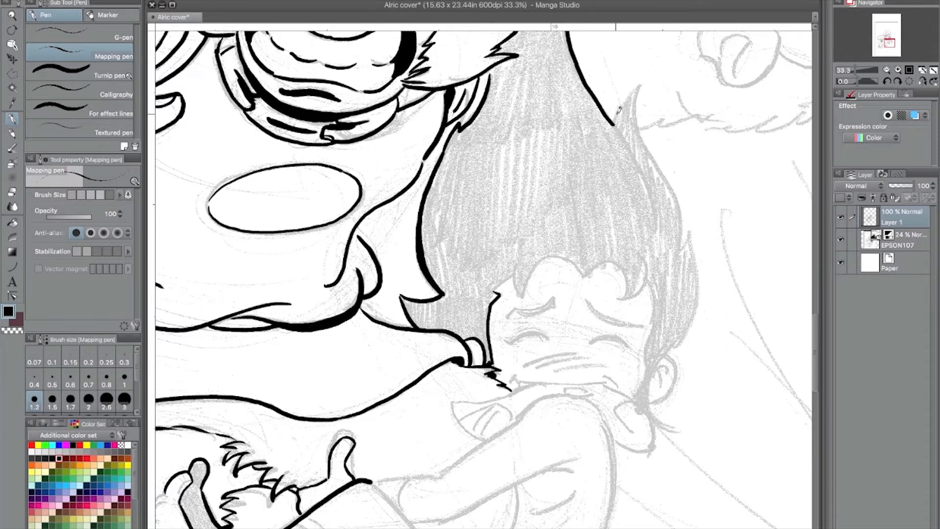
mouse_move(614, 125)
mouse_down()
mouse_move(640, 84)
mouse_move(679, 211)
mouse_move(676, 252)
mouse_move(689, 227)
mouse_move(698, 310)
mouse_move(669, 351)
mouse_up()
key(super+z)
mouse_move(690, 227)
mouse_down()
mouse_move(689, 333)
mouse_move(665, 352)
mouse_up()
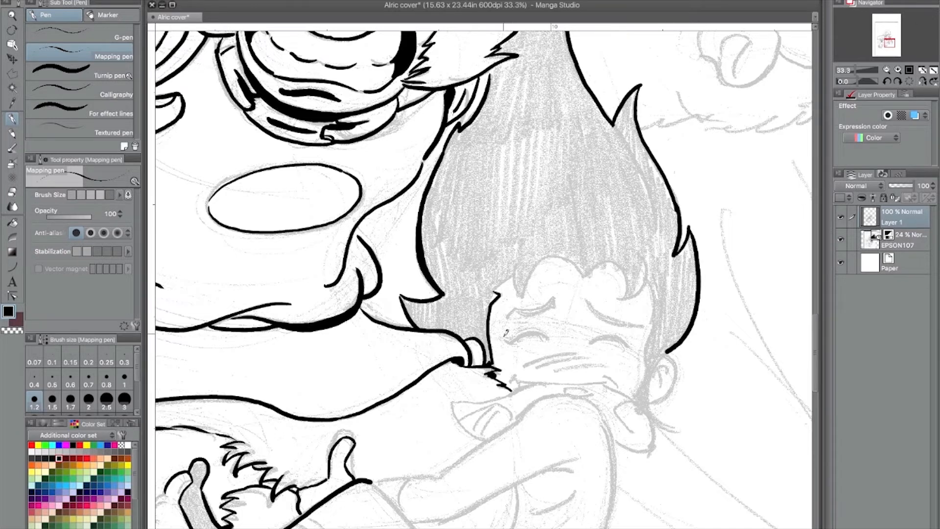
Ink the boy's fringe, the far side of his face and the outline of his ear.
mouse_move(497, 292)
mouse_down()
mouse_move(512, 271)
mouse_move(522, 298)
mouse_move(555, 250)
mouse_move(625, 274)
mouse_move(634, 299)
mouse_move(647, 275)
mouse_move(651, 342)
mouse_move(640, 396)
mouse_up()
mouse_move(663, 356)
mouse_down()
mouse_move(677, 375)
mouse_move(646, 404)
mouse_up()
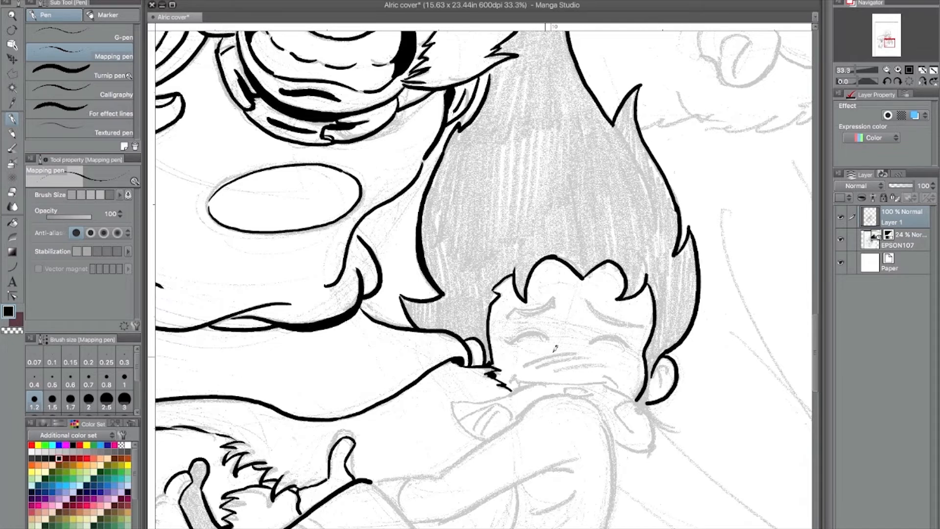
key(ctrl+z)
key(ctrl+z)
Ink the boy's mouth, closed eyes, nose hatching and eyebrows, and thicken the line in front of his ear.
mouse_move(518, 374)
mouse_down()
mouse_move(610, 378)
mouse_move(614, 388)
mouse_up()
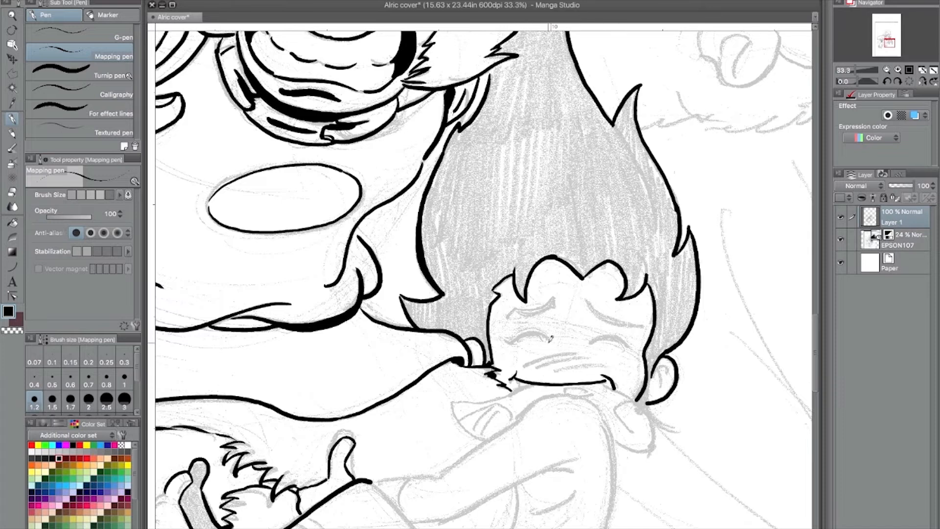
mouse_move(512, 343)
mouse_down()
mouse_move(618, 334)
mouse_move(628, 343)
mouse_up()
mouse_move(528, 365)
mouse_down()
mouse_move(590, 349)
mouse_move(594, 361)
mouse_up()
drag(561, 372, 607, 365)
mouse_move(516, 312)
mouse_down()
mouse_move(557, 299)
mouse_move(639, 324)
mouse_up()
drag(590, 296, 627, 319)
drag(659, 367, 645, 404)
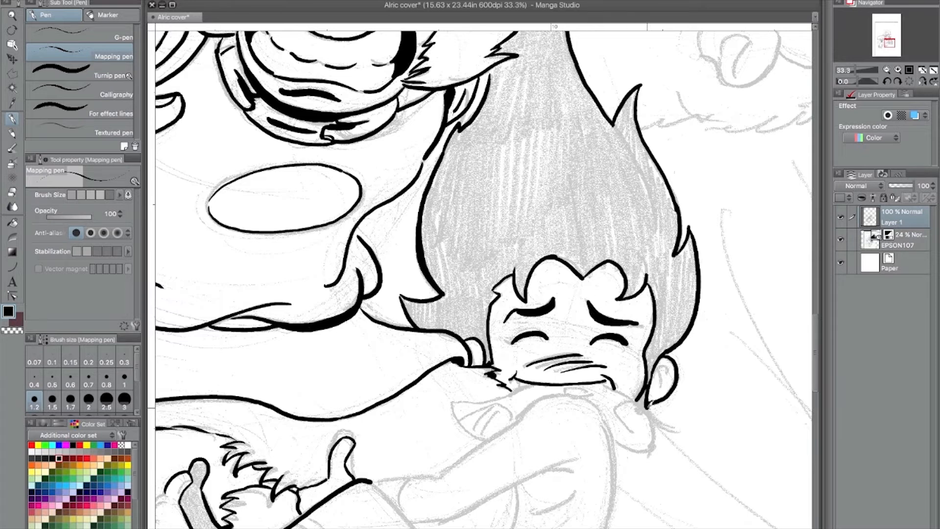
Fill the shaded strip beside the boy's foot and his whole hair shape with black, referring to all layers.
drag(271, 523, 364, 270)
click(13, 223)
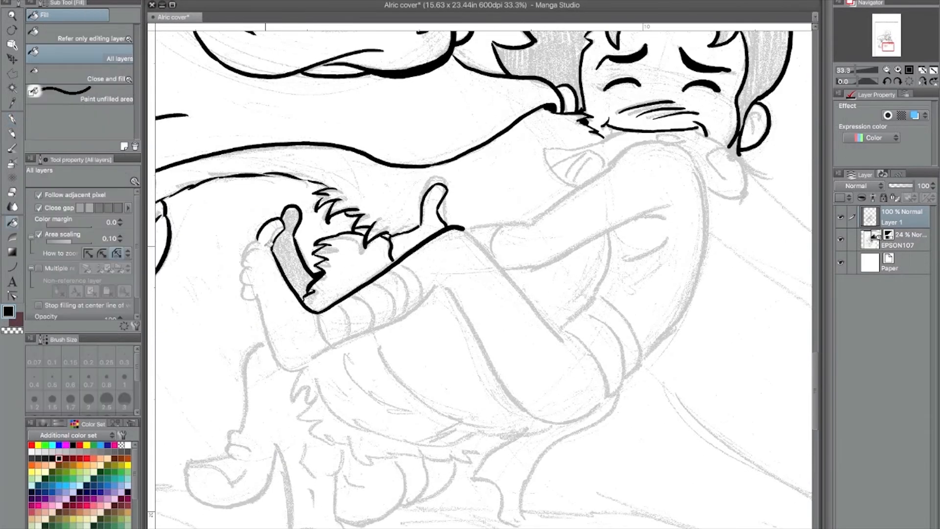
click(286, 249)
click(887, 70)
click(887, 70)
click(887, 70)
click(897, 70)
click(898, 70)
drag(889, 48, 890, 42)
click(673, 328)
Toggle the EPSON107 sketch layer off and on to examine the inks on the whole page.
click(887, 70)
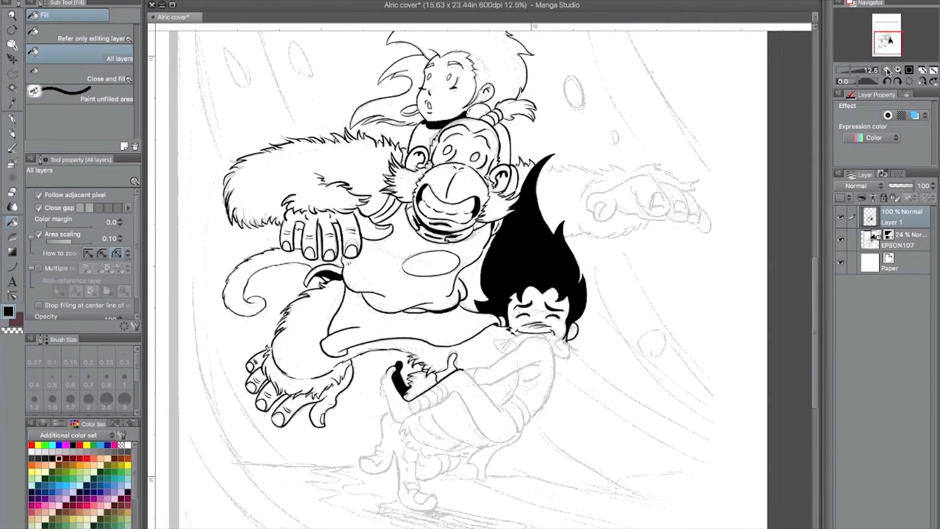
click(887, 70)
click(840, 240)
click(840, 239)
Ink the fur along the upper and lower edges of the ape's far arm and around its wrist with the Mapping pen.
key(p)
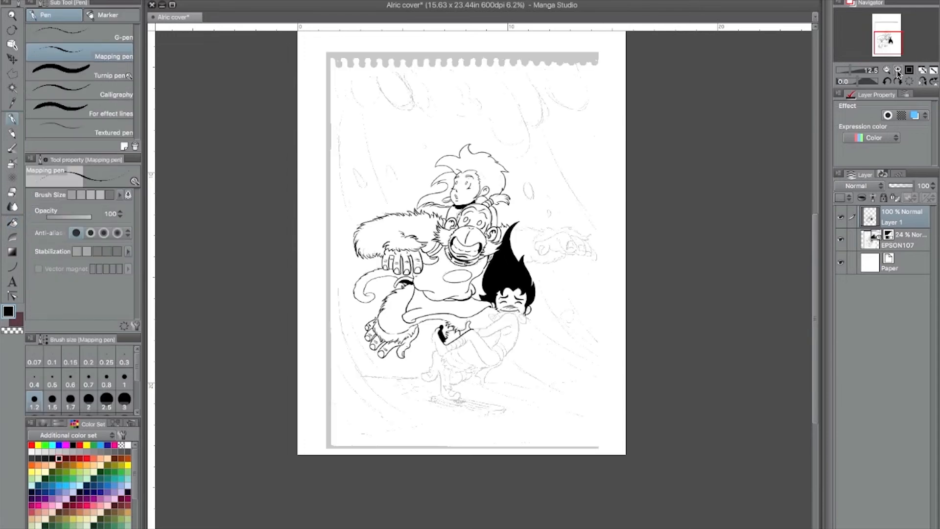
key(ctrl+plus)
key(ctrl+plus)
drag(663, 141, 558, 356)
drag(518, 265, 543, 270)
drag(401, 177, 415, 245)
mouse_move(549, 269)
mouse_down()
mouse_move(737, 265)
mouse_move(625, 291)
mouse_move(692, 294)
mouse_up()
drag(679, 314, 697, 316)
mouse_move(472, 309)
mouse_down()
mouse_move(509, 301)
mouse_move(460, 341)
mouse_up()
mouse_move(428, 409)
mouse_down()
mouse_move(565, 394)
mouse_move(600, 370)
mouse_up()
mouse_move(565, 370)
mouse_down()
mouse_move(476, 210)
mouse_move(463, 208)
mouse_up()
Ink the ape's far hand with brush size 1.7, covering its upper contour, thumb, palm edge and outer fingers.
click(897, 70)
drag(392, 196, 490, 289)
click(71, 401)
mouse_move(432, 266)
mouse_down()
mouse_move(453, 241)
mouse_move(580, 194)
mouse_move(674, 225)
mouse_up()
key(ctrl+z)
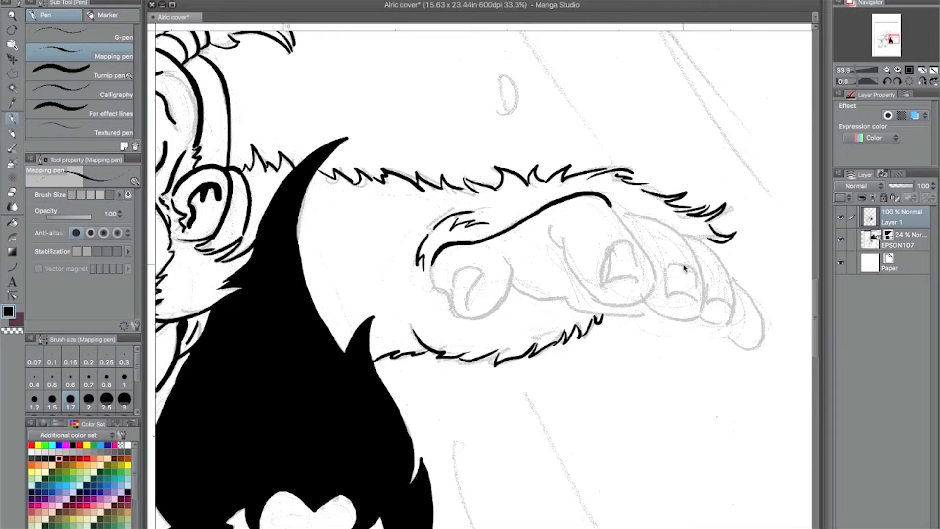
mouse_move(621, 204)
mouse_down()
mouse_move(681, 230)
mouse_move(703, 294)
mouse_up()
mouse_move(674, 226)
mouse_down()
mouse_move(704, 236)
mouse_move(731, 289)
mouse_up()
mouse_move(434, 251)
mouse_down()
mouse_move(451, 294)
mouse_move(450, 259)
mouse_up()
key(ctrl+z)
mouse_move(452, 301)
mouse_down()
mouse_move(493, 307)
mouse_move(476, 319)
mouse_move(509, 275)
mouse_move(477, 260)
mouse_move(519, 289)
mouse_move(630, 310)
mouse_move(643, 303)
mouse_move(482, 271)
mouse_move(467, 318)
mouse_up()
key(ctrl+z)
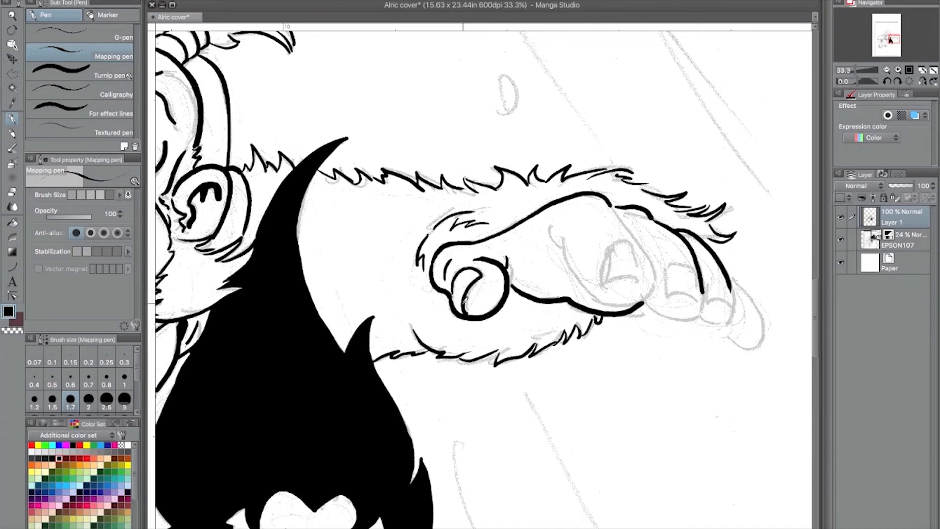
Ink the curled front finger of the ape's far hand, redrawing the line of the finger behind it.
drag(548, 234, 559, 226)
mouse_move(561, 230)
mouse_down()
mouse_move(609, 297)
mouse_move(642, 304)
mouse_up()
mouse_move(616, 212)
mouse_down()
mouse_move(658, 289)
mouse_move(655, 275)
mouse_up()
key(super+z)
key(super+z)
key(super+z)
key(super+z)
drag(613, 211, 656, 295)
Ink the wrapped bands around the boy's shin and the shin's lower edge.
mouse_move(614, 260)
mouse_down()
mouse_move(704, 297)
mouse_move(697, 290)
mouse_move(729, 316)
mouse_move(739, 297)
mouse_move(704, 299)
mouse_move(701, 316)
mouse_move(698, 91)
mouse_up()
mouse_move(470, 362)
mouse_down()
mouse_move(521, 357)
mouse_move(773, 162)
mouse_up()
mouse_move(257, 394)
mouse_down()
mouse_move(288, 388)
mouse_move(272, 411)
mouse_up()
drag(281, 363, 293, 399)
drag(296, 360, 314, 393)
mouse_move(253, 420)
mouse_down()
mouse_move(352, 373)
mouse_move(395, 342)
mouse_up()
drag(327, 345, 338, 384)
mouse_move(333, 329)
mouse_down()
mouse_move(351, 373)
mouse_move(365, 362)
mouse_up()
Ink the boy's arm from knee to shoulder, including its underside, the armpit crease and the chest line.
drag(394, 291, 406, 293)
drag(411, 293, 420, 291)
mouse_move(424, 291)
mouse_down()
mouse_move(486, 280)
mouse_move(555, 225)
mouse_up()
key(ctrl+z)
mouse_move(474, 288)
mouse_down()
mouse_move(562, 223)
mouse_move(615, 200)
mouse_move(626, 211)
mouse_up()
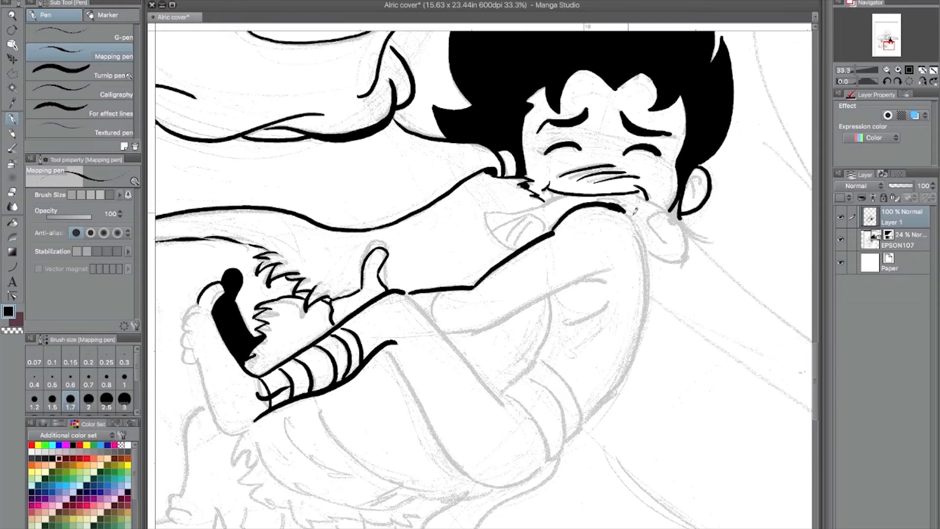
key(ctrl+z)
mouse_move(551, 301)
mouse_down()
mouse_move(539, 354)
mouse_move(521, 377)
mouse_up()
mouse_move(445, 333)
mouse_down()
mouse_move(495, 321)
mouse_move(602, 284)
mouse_up()
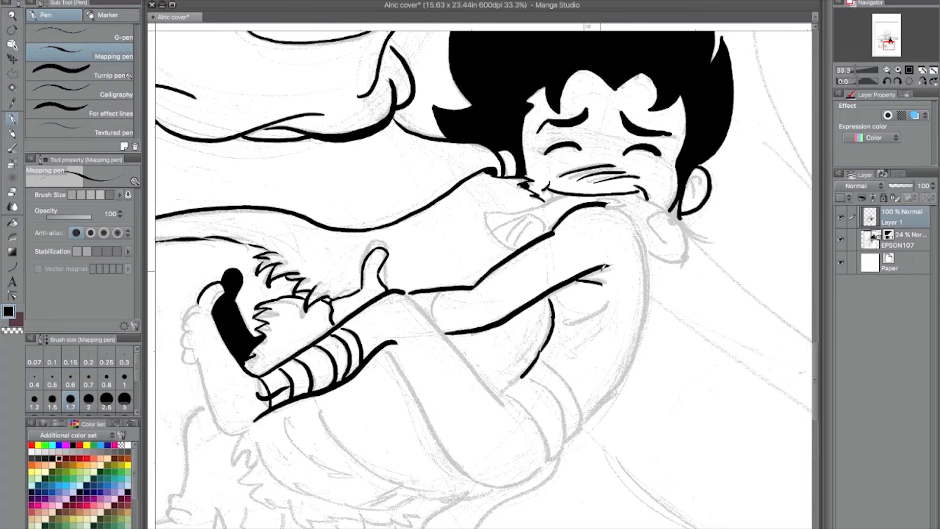
key(ctrl+z)
drag(590, 269, 606, 278)
Ink the creased flap beside the boy's chin and the long curve of his shoulder and back.
mouse_move(485, 214)
mouse_down()
mouse_move(521, 207)
mouse_move(504, 218)
mouse_move(536, 211)
mouse_move(491, 218)
mouse_move(524, 250)
mouse_up()
mouse_move(537, 207)
mouse_down()
mouse_move(571, 191)
mouse_move(558, 222)
mouse_up()
mouse_move(606, 204)
mouse_down()
mouse_move(628, 206)
mouse_move(618, 200)
mouse_move(644, 230)
mouse_move(650, 301)
mouse_move(627, 370)
mouse_move(580, 419)
mouse_up()
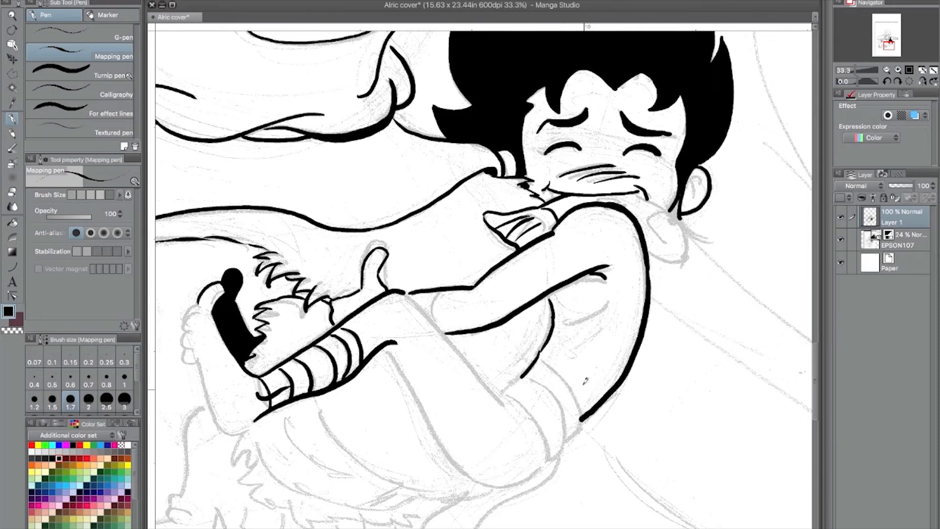
Ink the boy's knee and thigh edge and the band around his waist with brush size 1.5.
click(53, 400)
mouse_move(404, 291)
mouse_down()
mouse_move(512, 410)
mouse_move(524, 374)
mouse_move(571, 381)
mouse_move(582, 422)
mouse_up()
mouse_move(508, 401)
mouse_down()
mouse_move(535, 416)
mouse_move(548, 465)
mouse_move(568, 438)
mouse_move(541, 381)
mouse_up()
drag(568, 443, 582, 416)
Ink the hanging flap below the boy's ear, the small line under his mouth and the inner ear details.
mouse_move(636, 193)
mouse_down()
mouse_move(675, 214)
mouse_move(685, 260)
mouse_up()
mouse_move(648, 222)
mouse_down()
mouse_move(666, 211)
mouse_move(667, 246)
mouse_up()
mouse_move(669, 241)
mouse_down()
mouse_move(678, 262)
mouse_move(686, 253)
mouse_up()
drag(673, 219, 673, 223)
drag(603, 196, 620, 201)
drag(691, 182, 701, 182)
drag(693, 184, 694, 196)
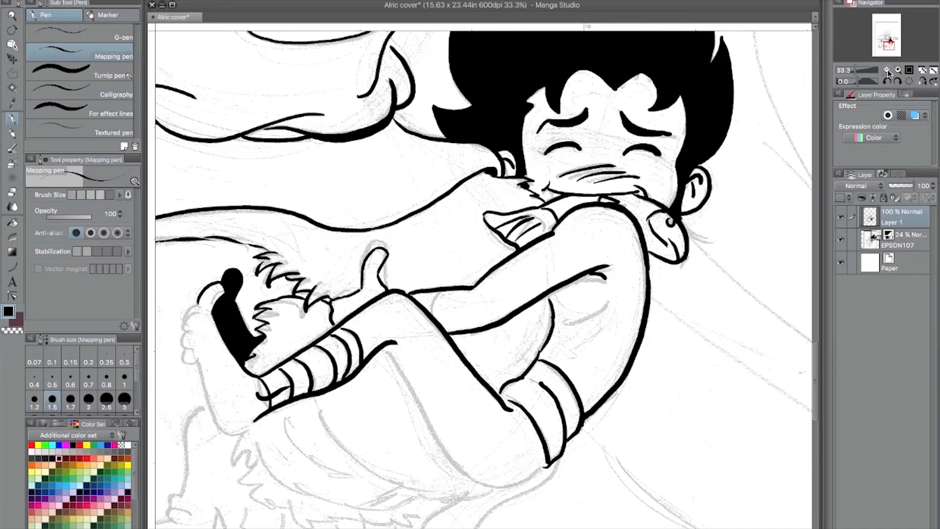
Examine the inked figures on the whole page and return to the area around the crouching boy's foot.
click(888, 71)
click(888, 70)
click(887, 70)
click(888, 70)
click(887, 70)
click(898, 70)
click(898, 70)
click(898, 70)
click(898, 70)
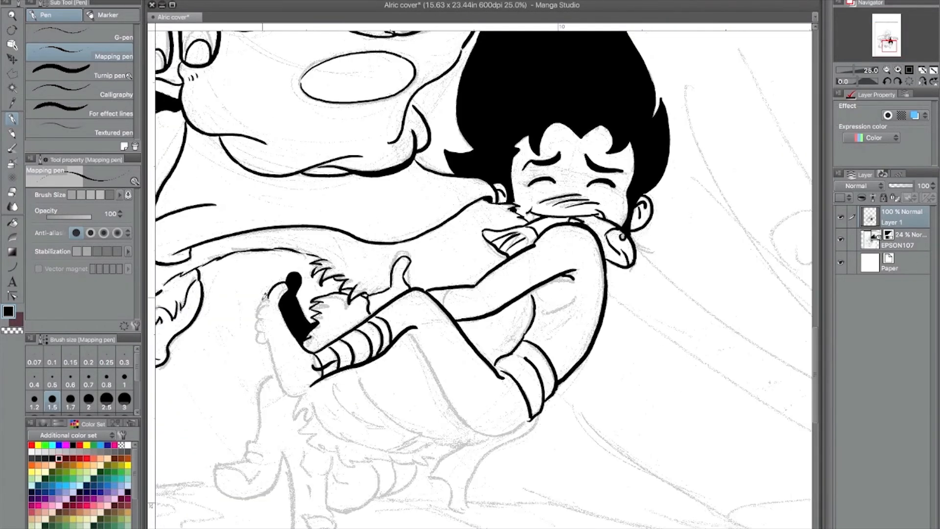
key(super+z)
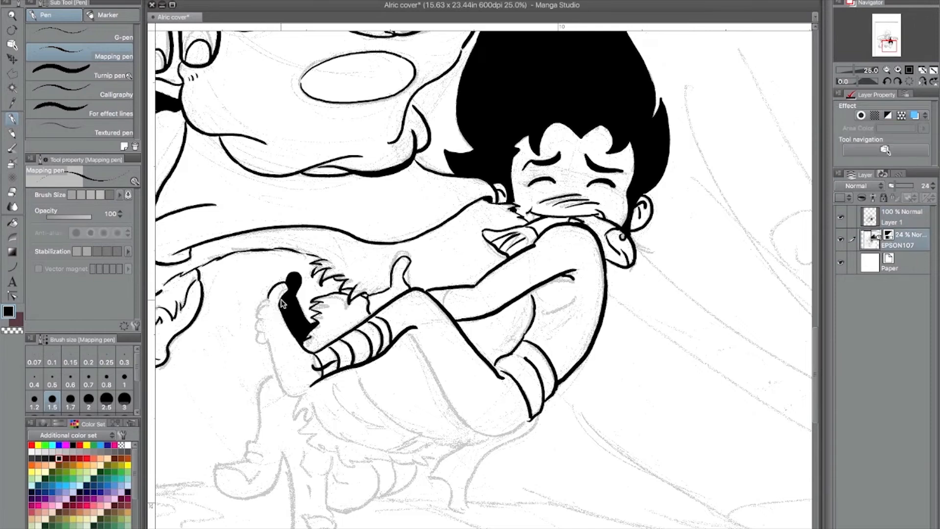
Ink the boy's toes, sole and heel on Layer 1, plus the short wrist line and the curved crease on his torso.
click(898, 71)
drag(191, 307, 181, 327)
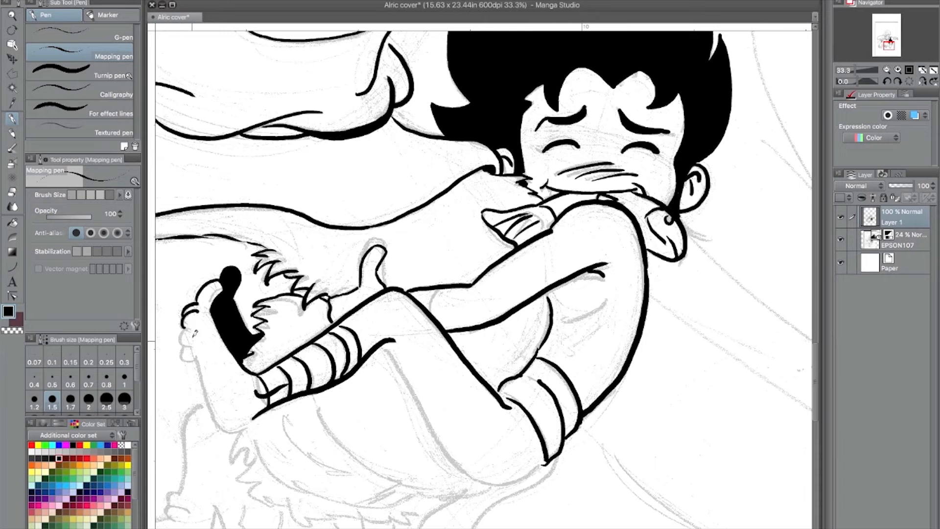
mouse_move(182, 340)
mouse_down()
mouse_move(219, 419)
mouse_move(251, 418)
mouse_up()
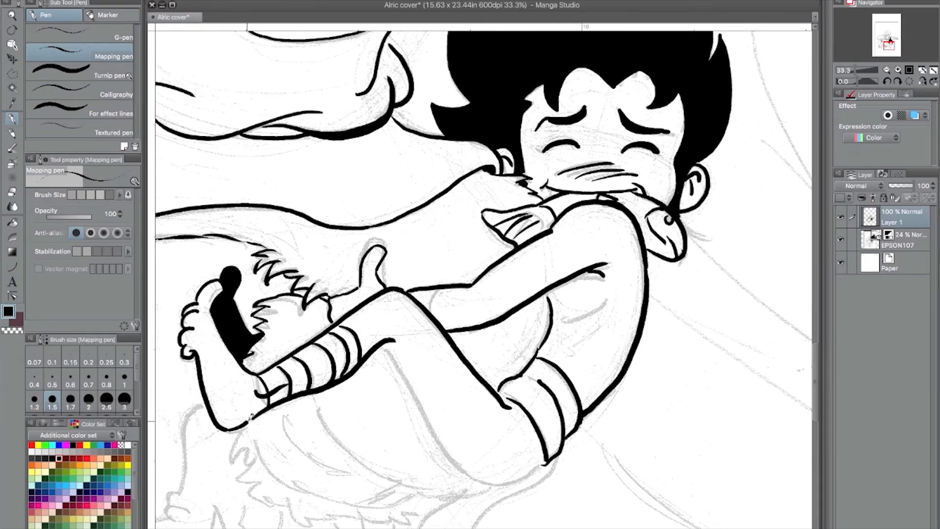
drag(435, 311, 431, 290)
drag(563, 321, 609, 297)
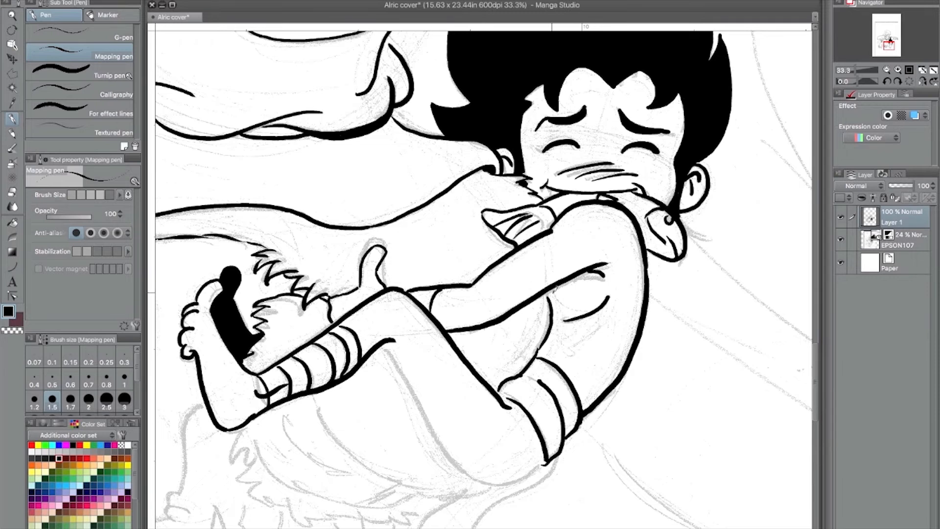
Ink the long underside of the boy's bent thigh and carry the curve around his bottom up to the waistband.
drag(540, 318, 483, 134)
drag(327, 161, 404, 282)
key(ctrl+z)
mouse_move(327, 158)
mouse_down()
mouse_move(389, 261)
mouse_move(427, 297)
mouse_up()
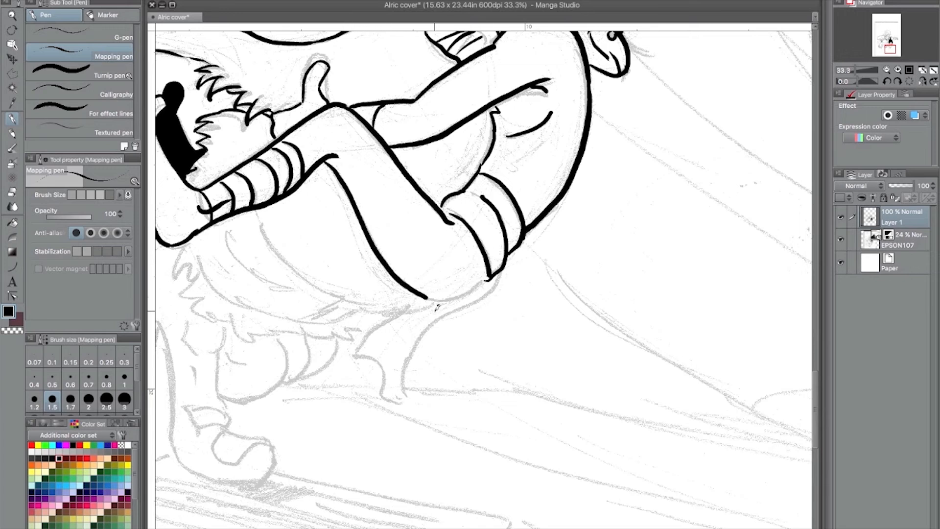
mouse_move(428, 297)
mouse_down()
mouse_move(474, 292)
mouse_move(490, 278)
mouse_up()
Ink the ragged fur edge below the boy's thigh and the forked flap hanging from his hip.
drag(355, 309, 427, 305)
mouse_move(355, 356)
mouse_down()
mouse_move(373, 331)
mouse_move(371, 373)
mouse_up()
mouse_move(377, 363)
mouse_down()
mouse_move(371, 372)
mouse_move(383, 399)
mouse_move(414, 405)
mouse_move(426, 329)
mouse_move(491, 278)
mouse_up()
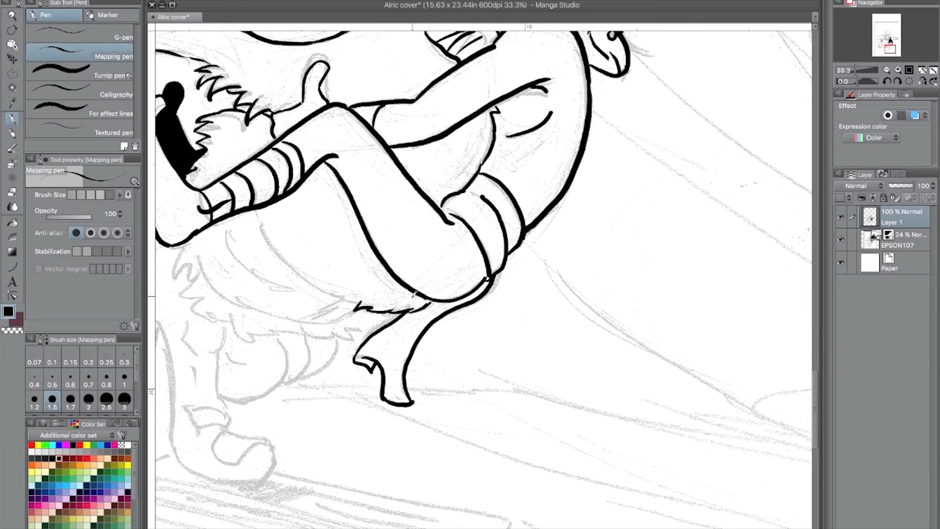
Ink the jagged lower edge of the fur beneath the boy and the long curved line across it.
drag(338, 341, 562, 386)
drag(390, 292, 402, 328)
mouse_move(402, 327)
mouse_down()
mouse_move(411, 307)
mouse_move(405, 329)
mouse_move(417, 355)
mouse_move(485, 380)
mouse_move(573, 377)
mouse_up()
mouse_move(486, 272)
mouse_down()
mouse_move(519, 316)
mouse_move(576, 346)
mouse_move(582, 376)
mouse_up()
Ink the raised rear leg below the fur and its curled shoe with brush size 2.
click(88, 399)
mouse_move(366, 267)
mouse_down()
mouse_move(350, 290)
mouse_move(342, 361)
mouse_move(361, 373)
mouse_up()
mouse_move(291, 394)
mouse_down()
mouse_move(340, 378)
mouse_move(337, 403)
mouse_move(353, 389)
mouse_move(343, 429)
mouse_move(368, 389)
mouse_up()
key(super+z)
key(super+z)
key(super+z)
mouse_move(301, 389)
mouse_down()
mouse_move(345, 399)
mouse_move(351, 390)
mouse_up()
mouse_move(295, 389)
mouse_down()
mouse_move(294, 403)
mouse_move(363, 414)
mouse_move(380, 367)
mouse_move(396, 489)
mouse_move(416, 513)
mouse_up()
Ink the standing leg's shaft and ankle cuff and the curve of its shoe sole.
mouse_move(412, 362)
mouse_down()
mouse_move(417, 394)
mouse_move(450, 384)
mouse_move(440, 395)
mouse_move(451, 475)
mouse_up()
drag(410, 463, 449, 522)
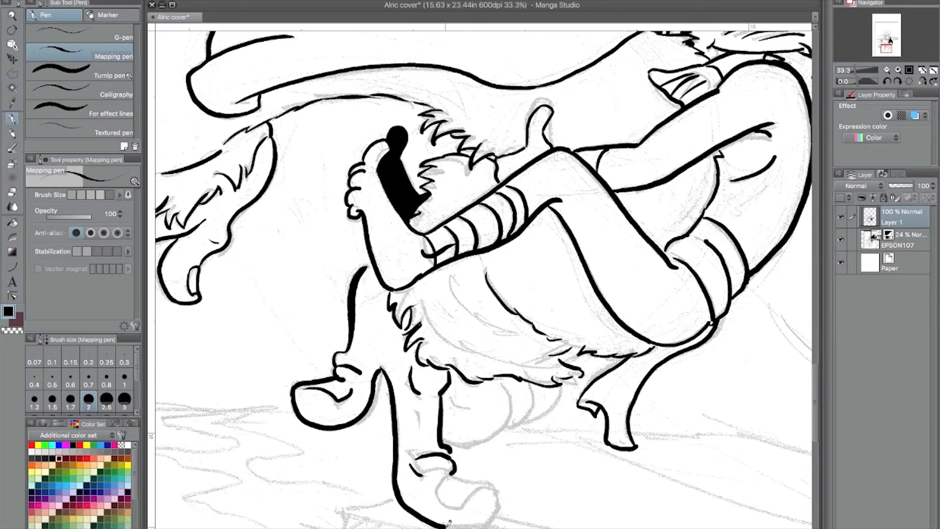
drag(482, 444, 394, 282)
key(ctrl+z)
mouse_move(311, 304)
mouse_down()
mouse_move(349, 355)
mouse_move(371, 359)
mouse_up()
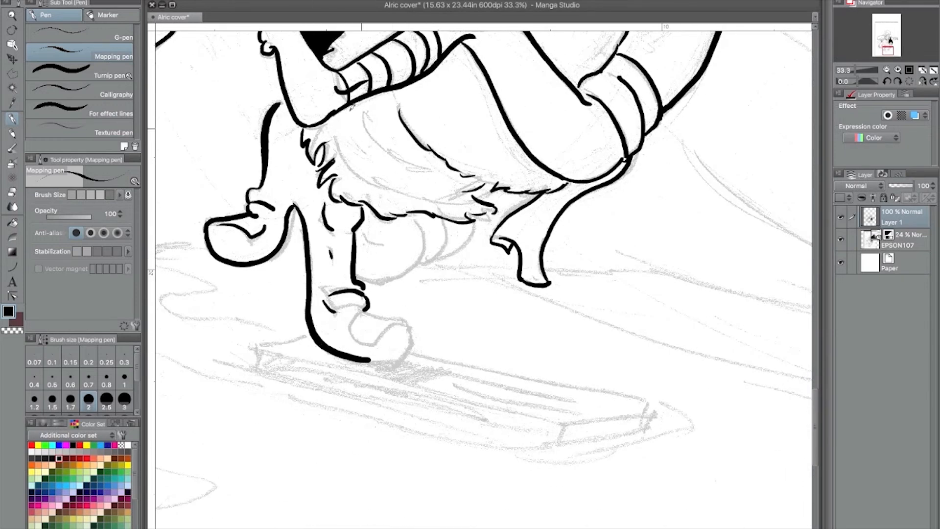
Ink the rounded, banded form behind the standing leg and the outline of the shoe's upturned toe.
drag(362, 227, 380, 248)
mouse_move(355, 278)
mouse_down()
mouse_move(396, 284)
mouse_move(420, 216)
mouse_up()
mouse_move(424, 262)
mouse_down()
mouse_move(443, 250)
mouse_move(444, 221)
mouse_up()
drag(447, 253, 472, 221)
drag(371, 360, 411, 346)
key(ctrl+z)
mouse_move(364, 314)
mouse_down()
mouse_move(411, 327)
mouse_move(407, 350)
mouse_up()
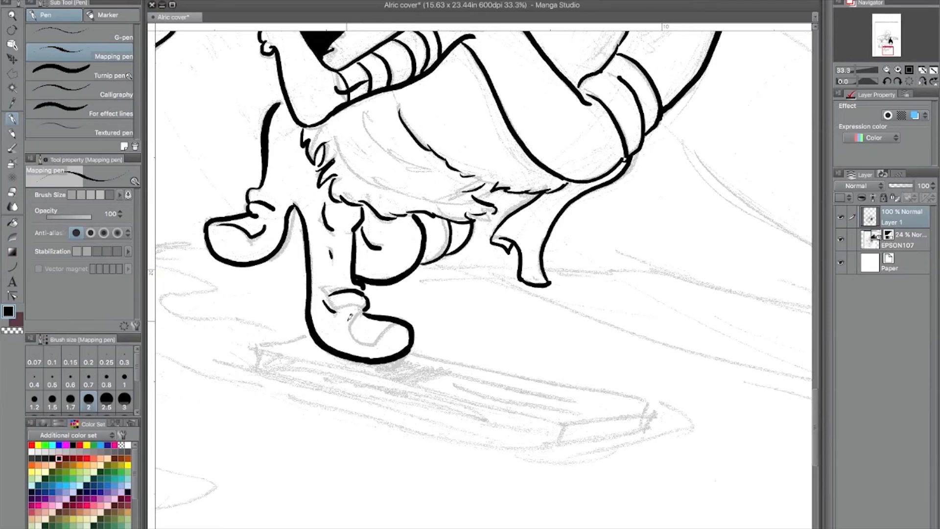
Switch the pen pressure influence on brush size off and back on.
click(128, 196)
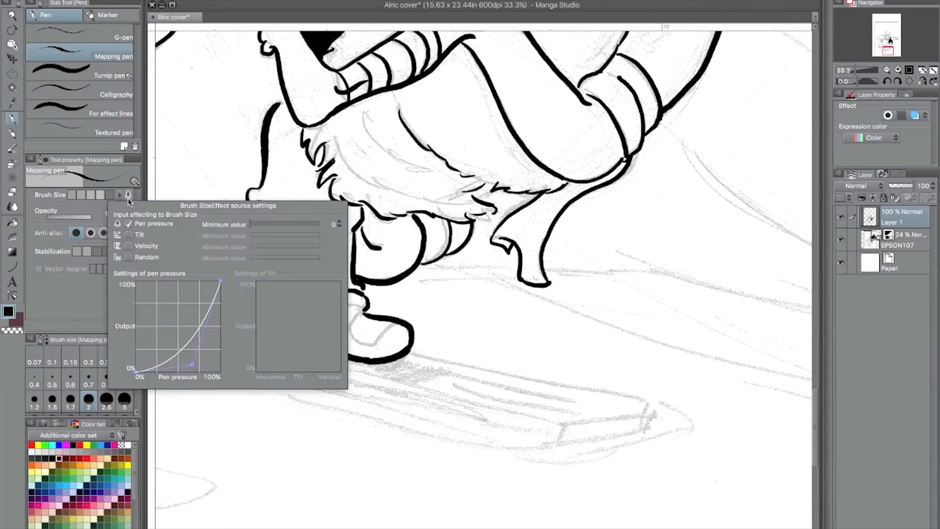
click(128, 223)
click(128, 223)
click(91, 298)
Ink the curled inner line of the standing shoe's toe.
mouse_move(352, 324)
mouse_down()
mouse_move(368, 315)
mouse_move(379, 340)
mouse_move(402, 318)
mouse_move(412, 342)
mouse_up()
mouse_move(371, 316)
mouse_down()
mouse_move(400, 316)
mouse_move(409, 349)
mouse_up()
Check the inked figures on the whole page with the sketch layer hidden, and show the sketch again.
click(887, 70)
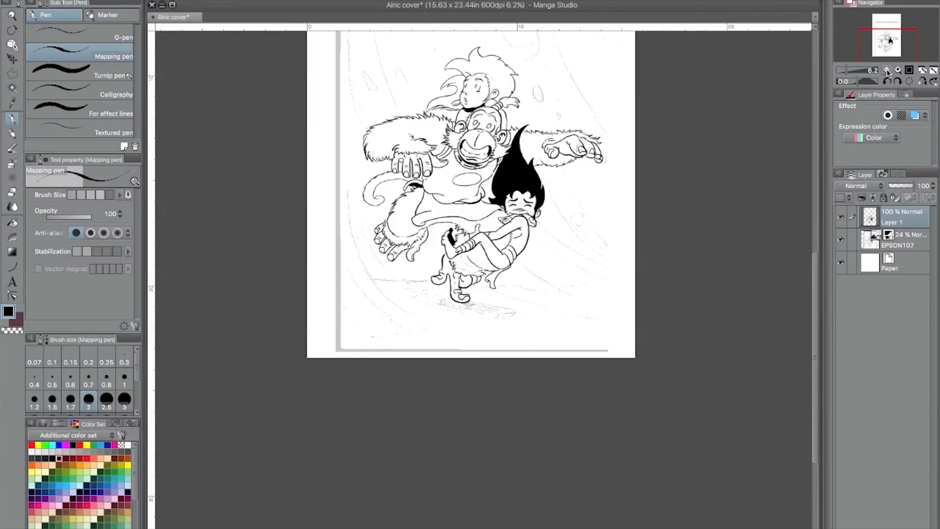
click(841, 239)
click(841, 239)
Ink the outline, front end and first grain lines of the plank under the standing shoe with brush size 1.2.
mouse_move(888, 50)
mouse_down()
mouse_move(884, 40)
mouse_move(886, 54)
mouse_up()
click(898, 70)
click(897, 70)
click(34, 399)
drag(414, 104, 422, 105)
mouse_move(415, 114)
mouse_down()
mouse_move(438, 117)
mouse_move(400, 132)
mouse_move(608, 180)
mouse_move(661, 158)
mouse_up()
drag(659, 159, 583, 146)
drag(568, 146, 612, 157)
mouse_move(506, 119)
mouse_down()
mouse_move(680, 153)
mouse_move(614, 181)
mouse_up()
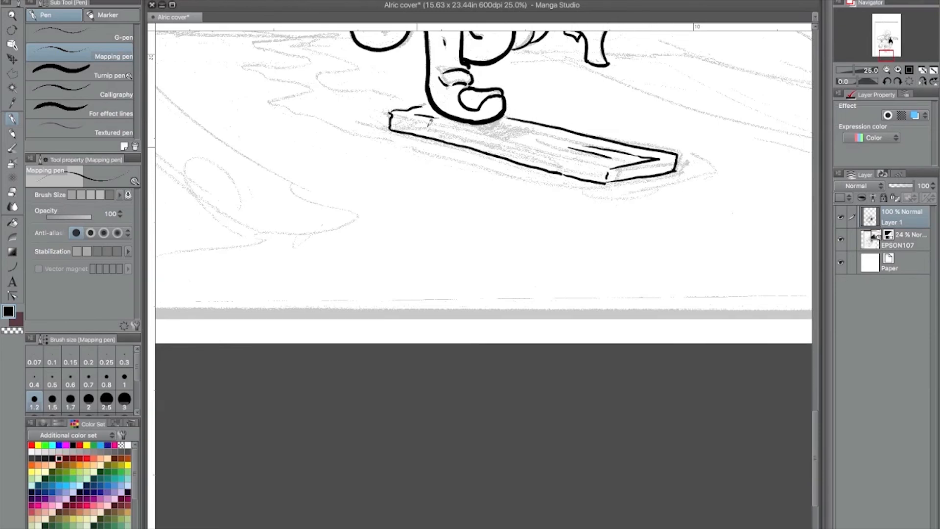
Ink the remaining wood grain along the plank and the outline of the shadow beneath the shoe.
click(897, 81)
click(897, 81)
click(897, 81)
click(898, 82)
mouse_move(598, 144)
mouse_down()
mouse_move(501, 222)
mouse_move(444, 246)
mouse_move(457, 329)
mouse_up()
drag(429, 259, 443, 310)
drag(435, 281, 444, 309)
drag(448, 311, 461, 374)
drag(446, 328, 485, 427)
mouse_move(450, 278)
mouse_down()
mouse_move(478, 342)
mouse_move(452, 268)
mouse_up()
drag(472, 352, 501, 404)
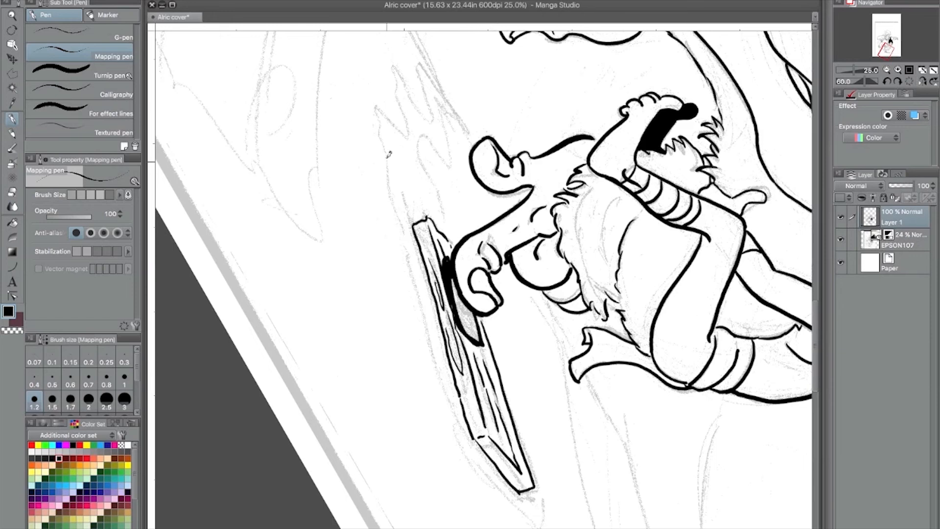
Ink the wavy water ripples trailing behind the plank and running along its lower edge.
drag(404, 145, 394, 238)
mouse_move(385, 157)
mouse_down()
mouse_move(405, 183)
mouse_move(428, 171)
mouse_move(387, 209)
mouse_move(363, 195)
mouse_move(433, 454)
mouse_up()
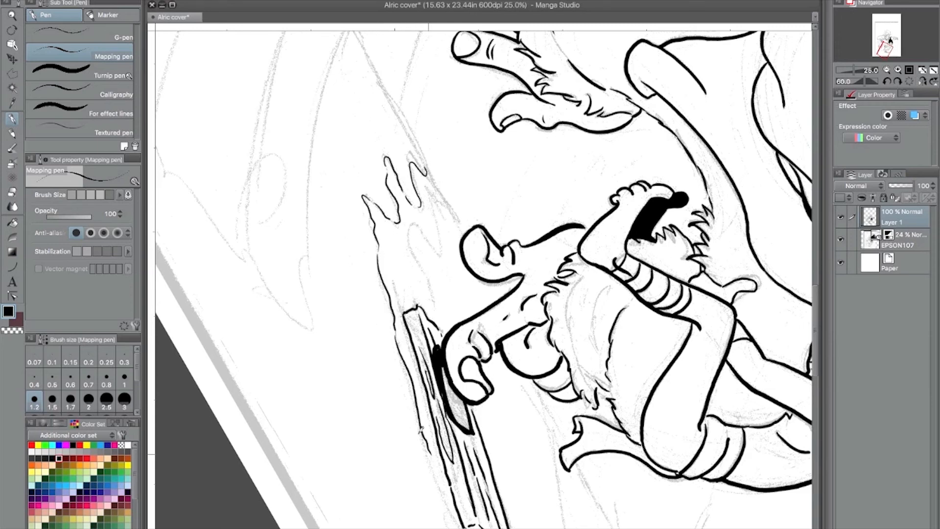
mouse_move(402, 301)
mouse_down()
mouse_move(382, 216)
mouse_move(429, 311)
mouse_up()
mouse_move(411, 227)
mouse_down()
mouse_move(443, 256)
mouse_move(441, 191)
mouse_move(455, 221)
mouse_up()
drag(401, 244, 424, 305)
mouse_move(437, 449)
mouse_down()
mouse_move(352, 247)
mouse_move(362, 323)
mouse_move(430, 387)
mouse_up()
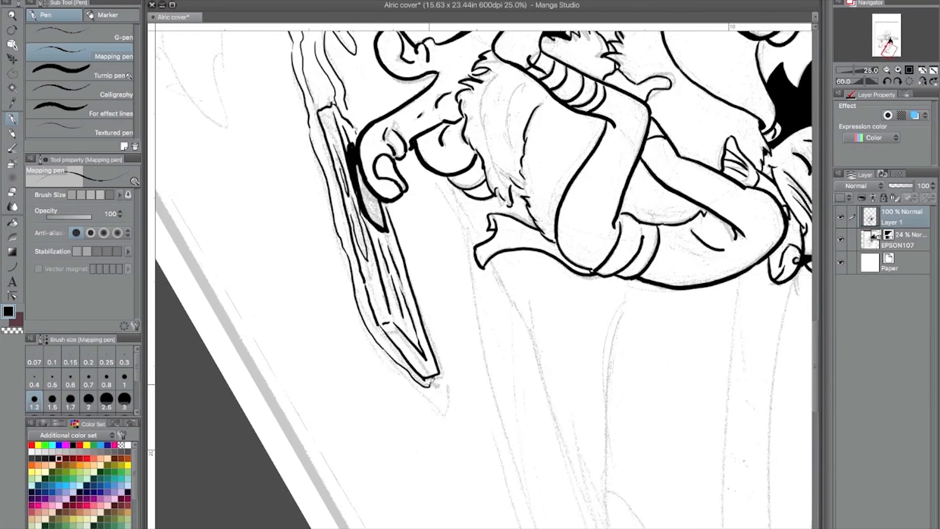
Fill the shadow beneath the shoe on the plank with solid black.
click(887, 80)
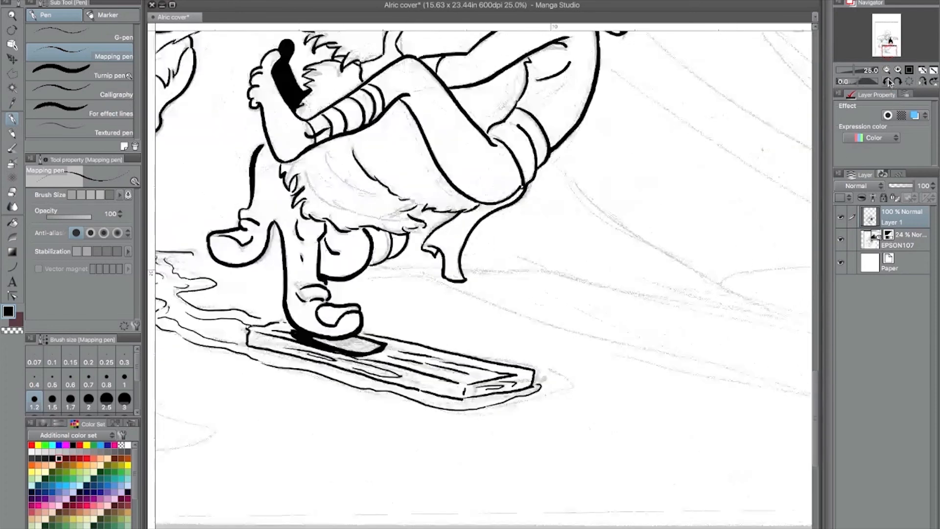
click(887, 71)
click(12, 222)
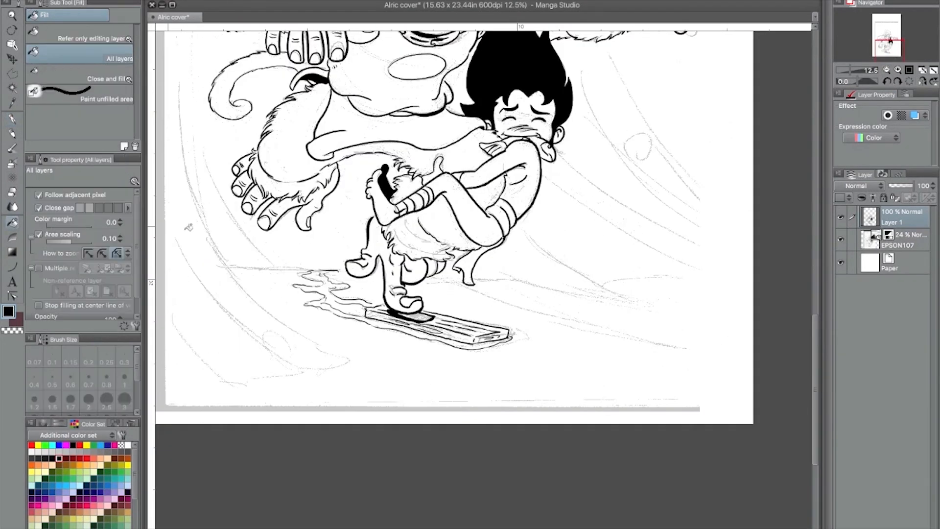
click(416, 317)
click(887, 71)
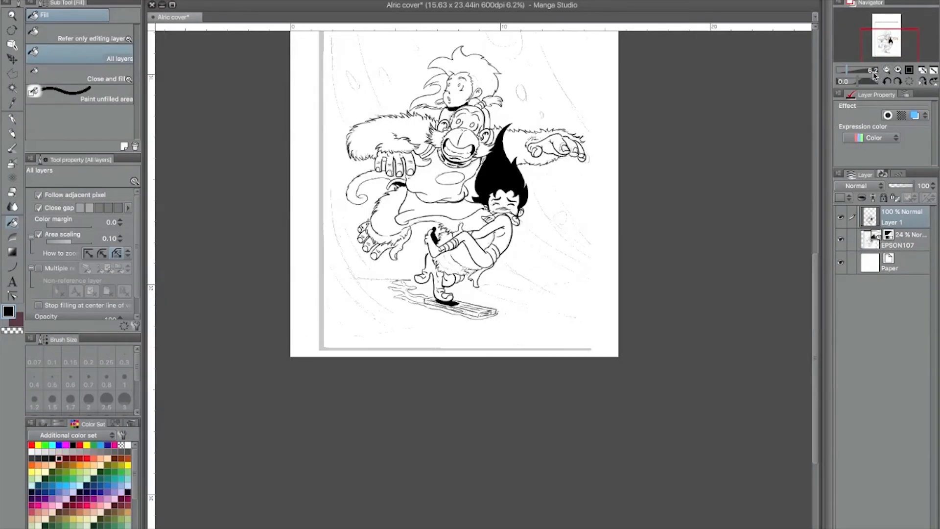